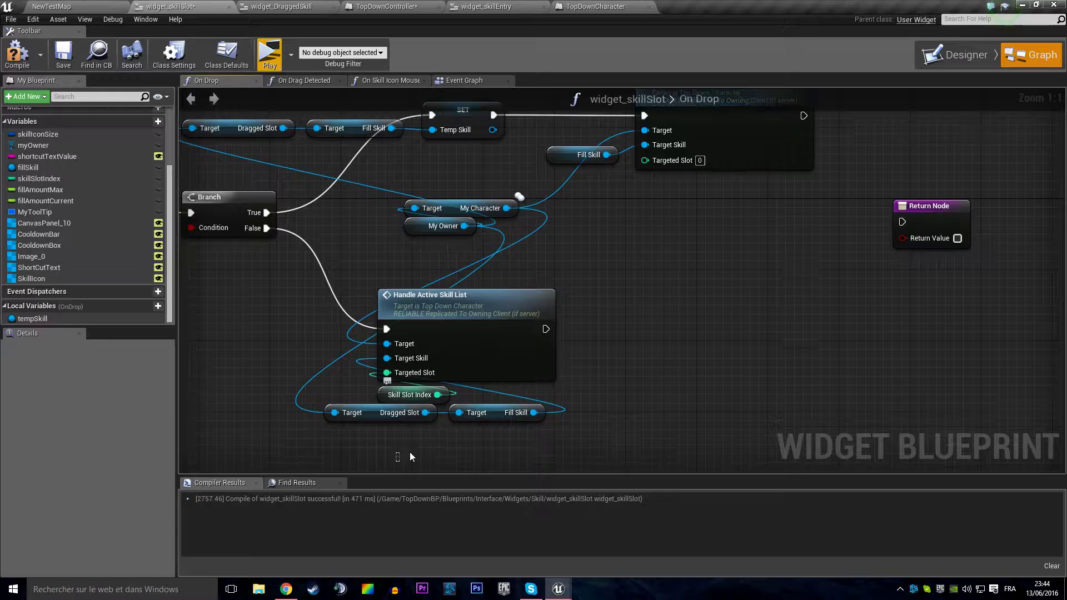
Add a Get Skill Slot Index from Dragged Slot and wire it into the upper call's Targeted Slot.
left_click_drag(409, 452, 456, 429)
left_click(557, 357)
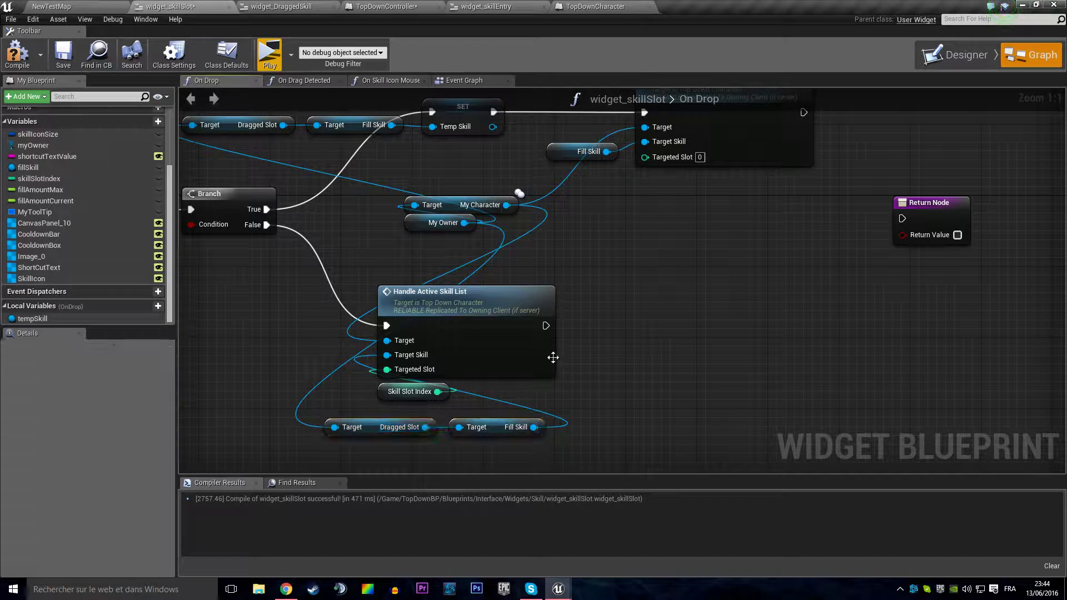
right_click_drag(412, 201, 436, 313)
left_click_drag(306, 236, 475, 260)
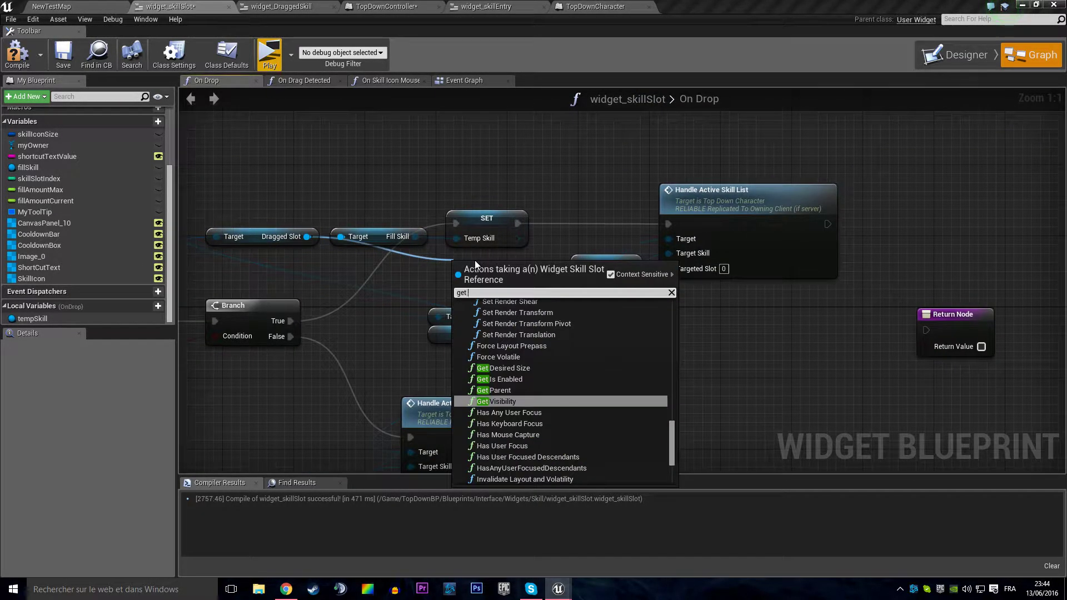
type("get slot inde")
key("Return")
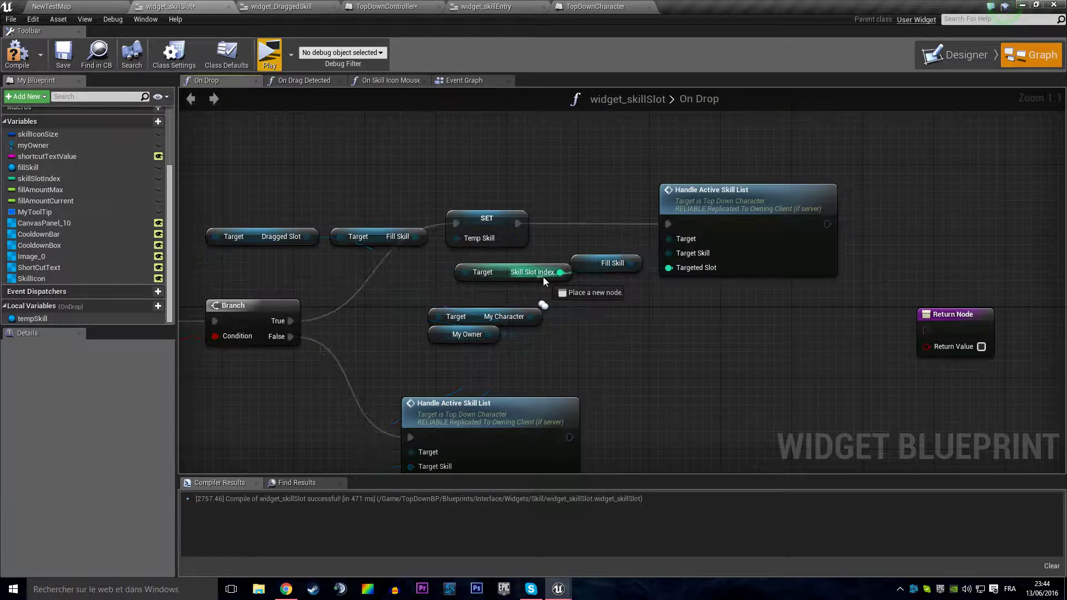
mouse_move(559, 272)
left_mouse_down()
mouse_move(602, 290)
mouse_move(669, 267)
left_mouse_up()
left_click_drag(522, 272, 632, 293)
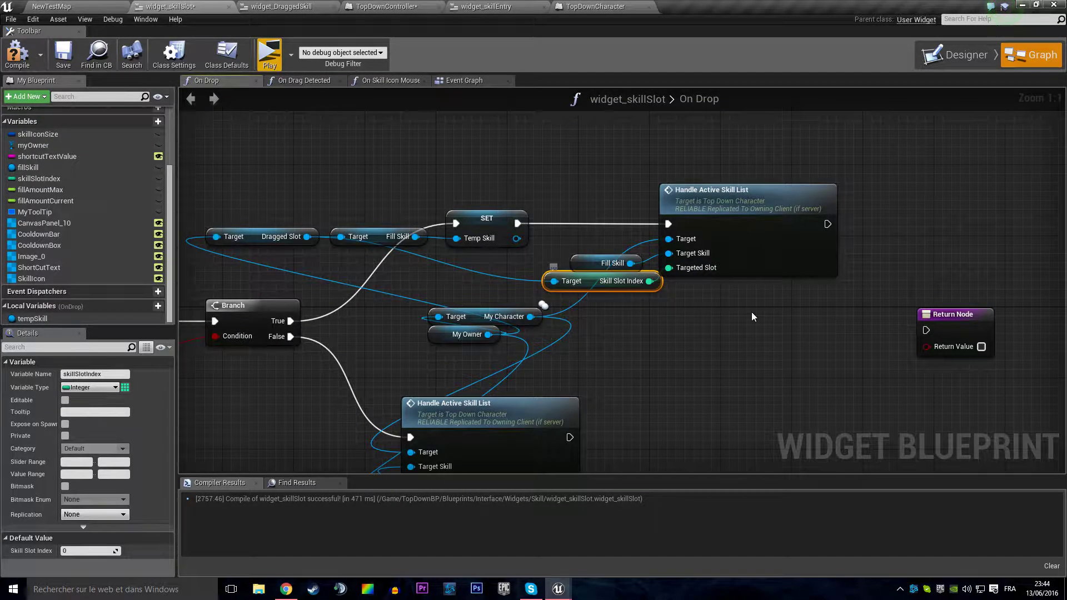
right_click_drag(751, 312, 708, 293)
Shift the lower Handle Active Skill List group right and select its two bottom getters.
right_click_drag(665, 328, 701, 224)
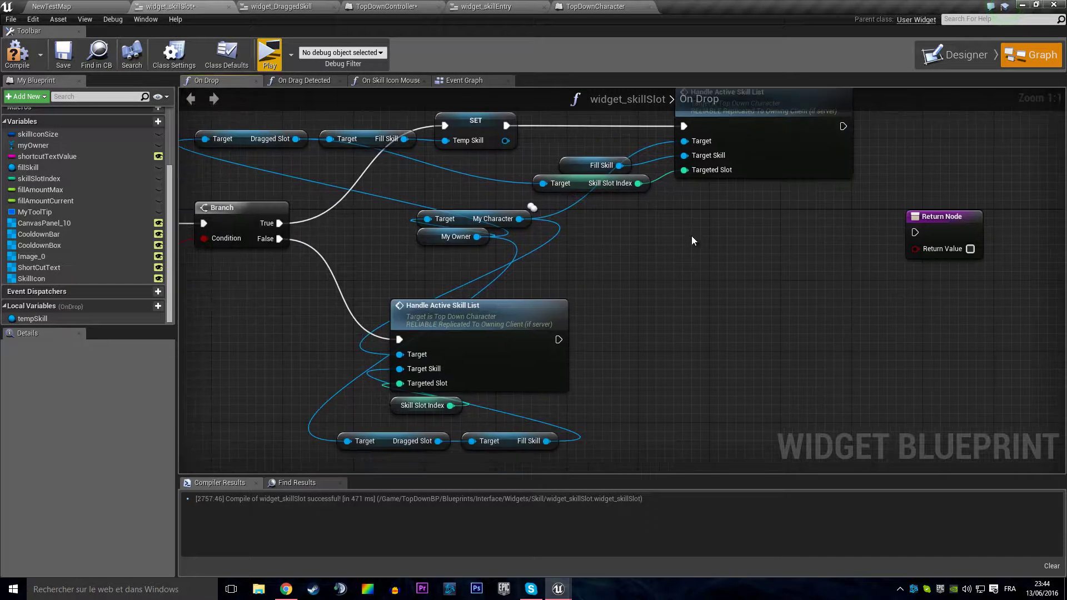
left_click_drag(348, 311, 578, 458)
left_click_drag(508, 377, 660, 385)
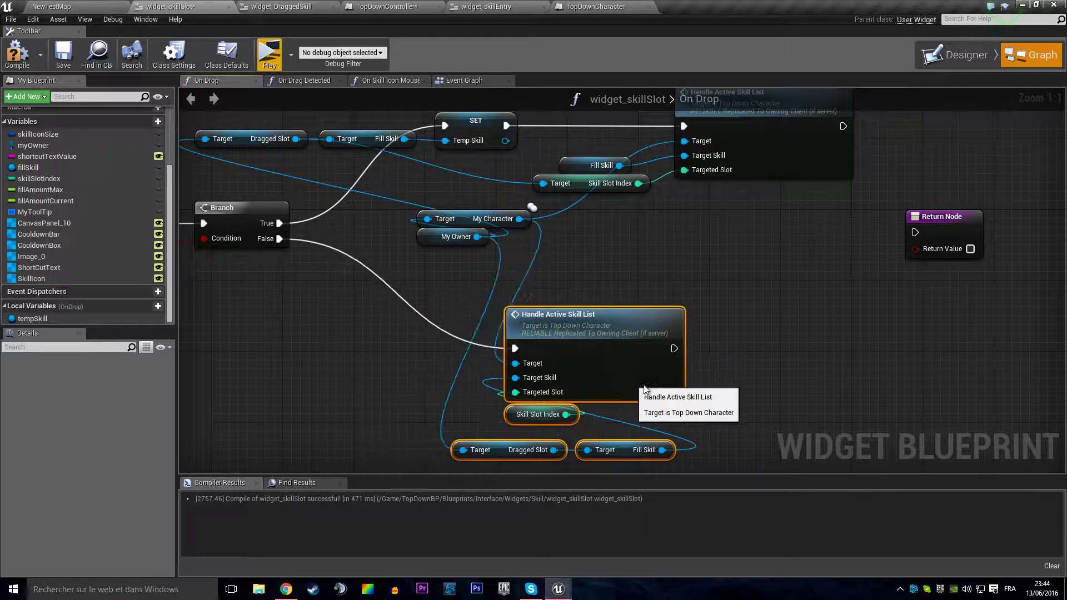
left_click_drag(500, 430, 676, 455)
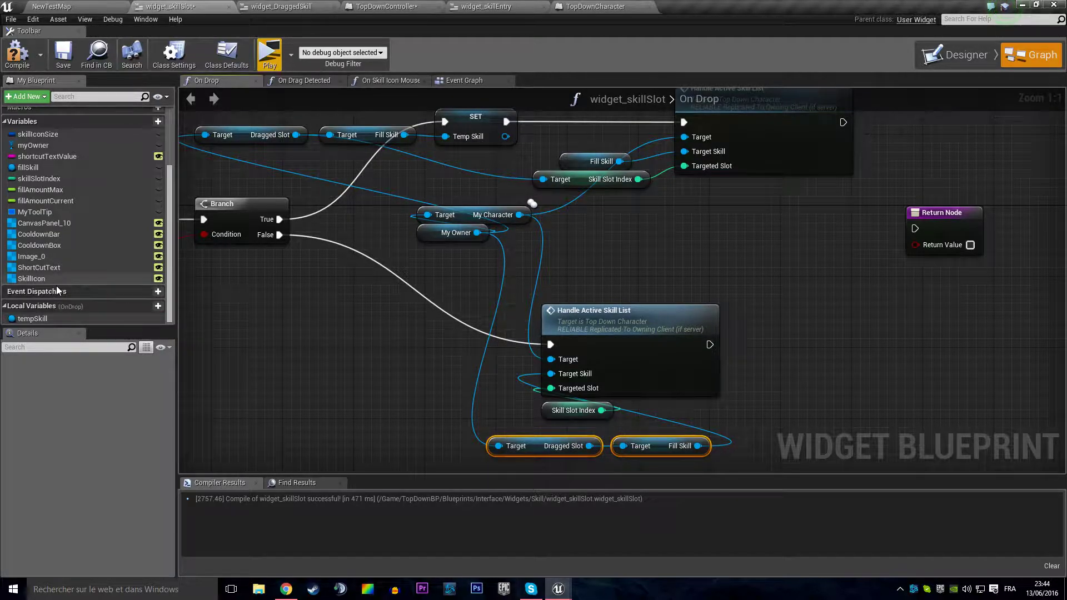
Delete and then restore the two bottom getters, moving them up toward On Drop.
key("Delete")
left_click_drag(48, 316, 547, 376)
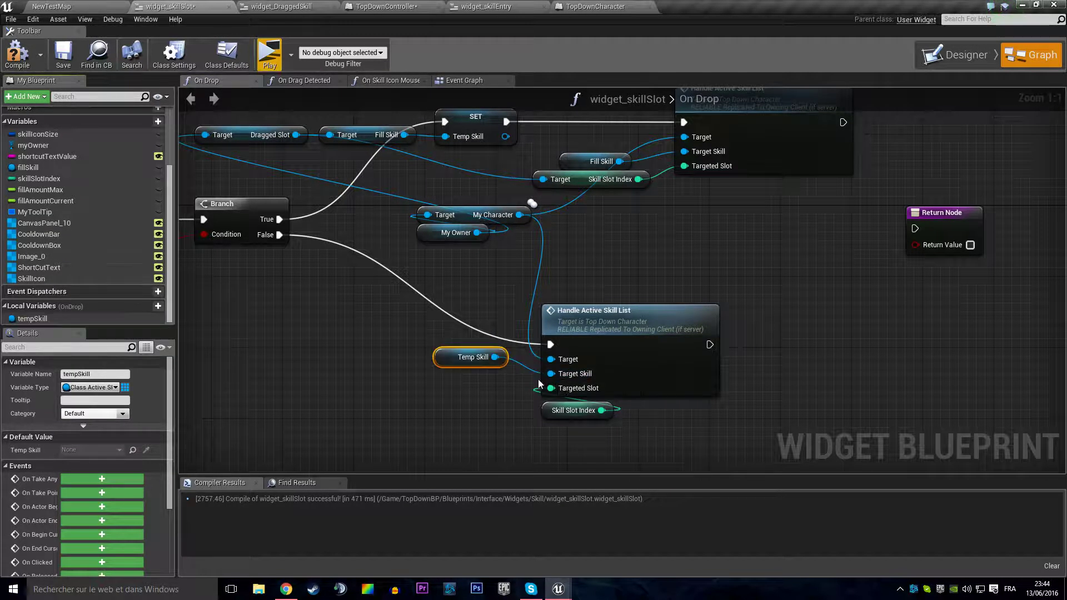
key("ctrl+z")
key("ctrl+z")
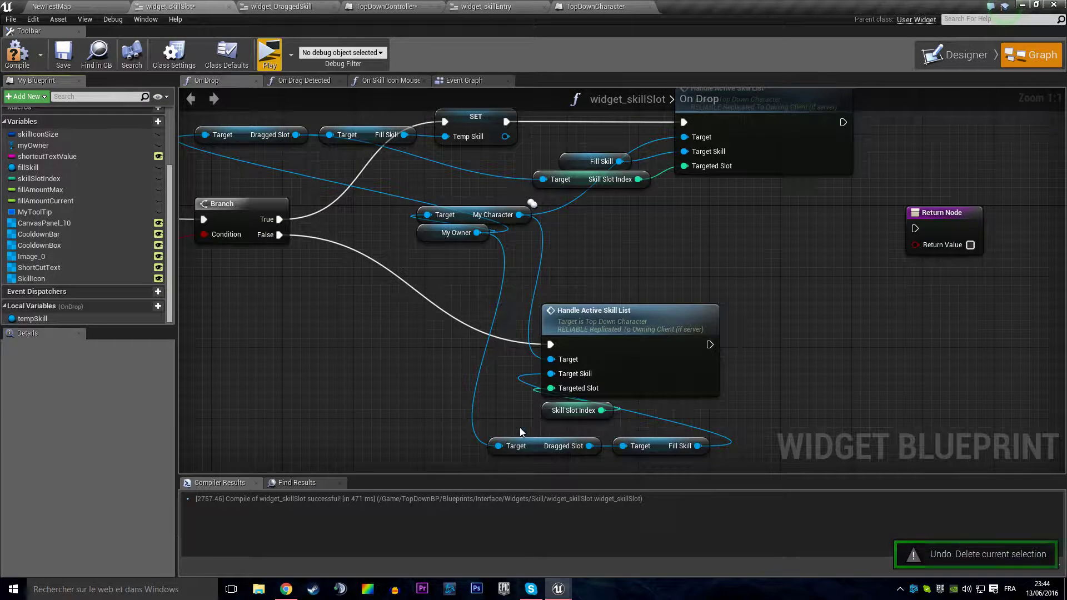
left_click_drag(483, 427, 679, 449)
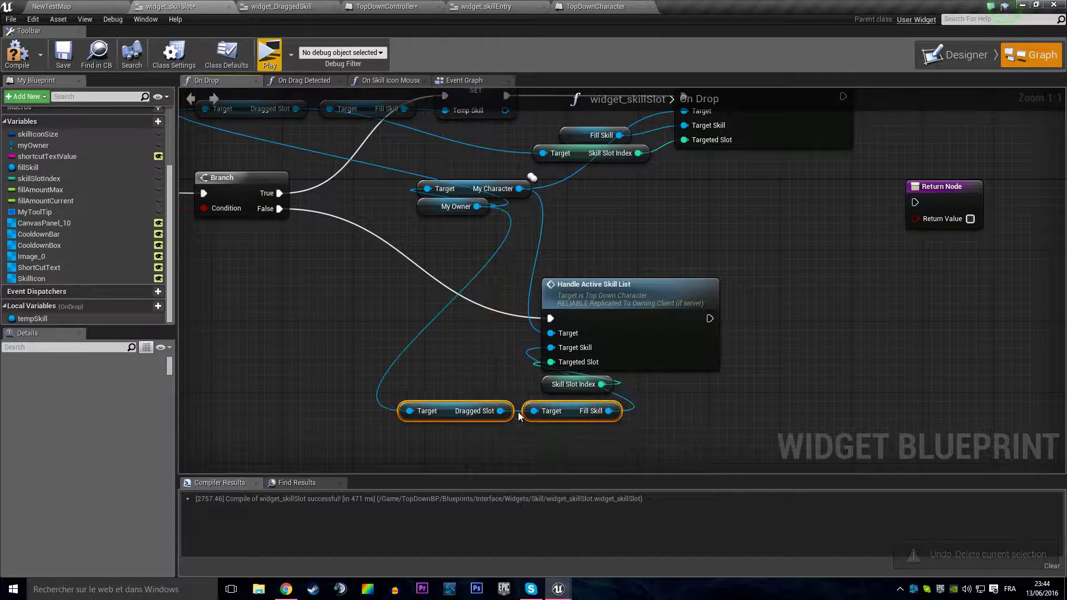
left_click_drag(556, 419, 403, 331)
right_click_drag(403, 331, 757, 422)
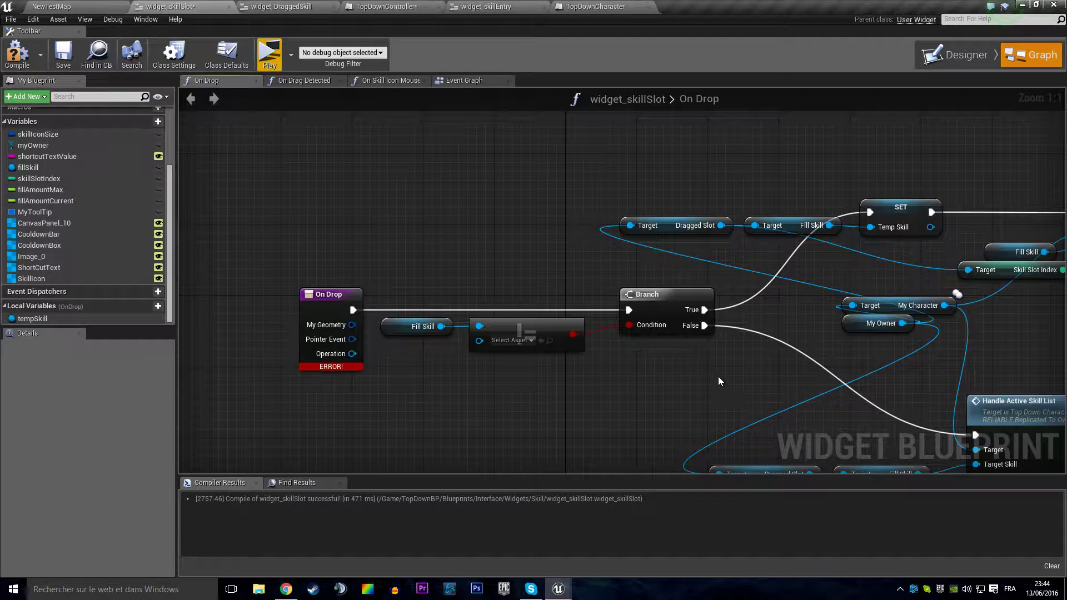
Wire Branch True into Handle Active Skill List and select the getters with the SET node.
left_click_drag(637, 163, 889, 245)
right_click_drag(730, 299, 453, 276)
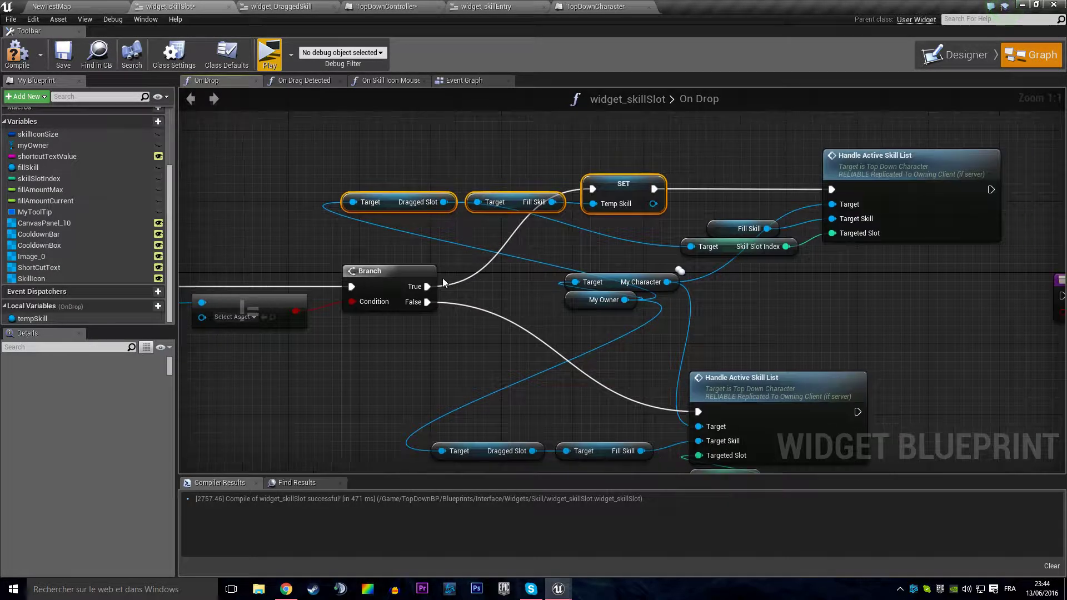
left_click_drag(426, 287, 834, 189)
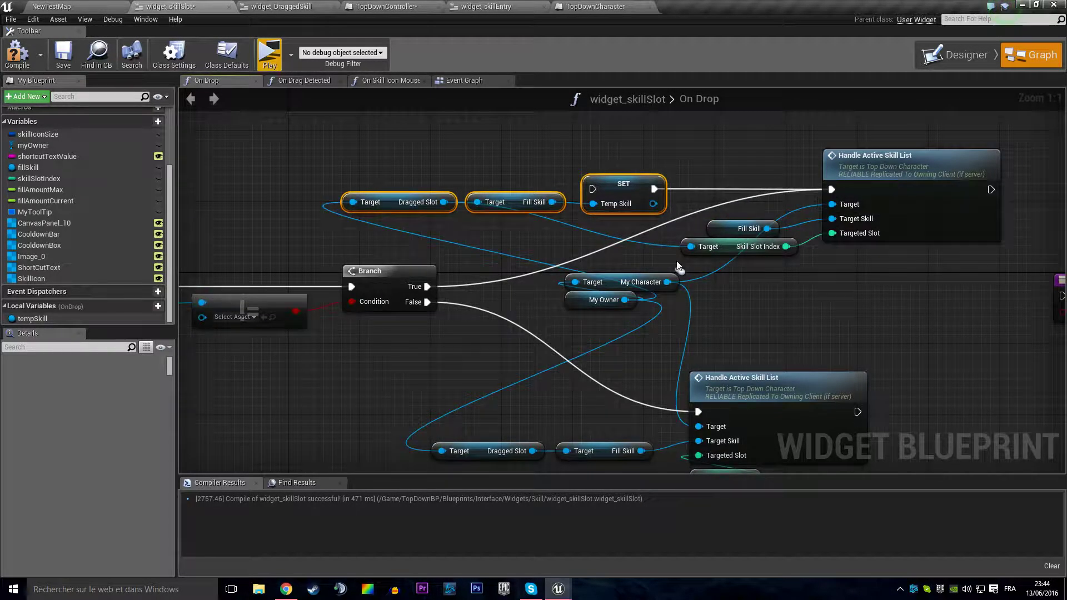
mouse_move(386, 127)
left_mouse_down()
mouse_move(632, 211)
mouse_move(562, 268)
left_mouse_up()
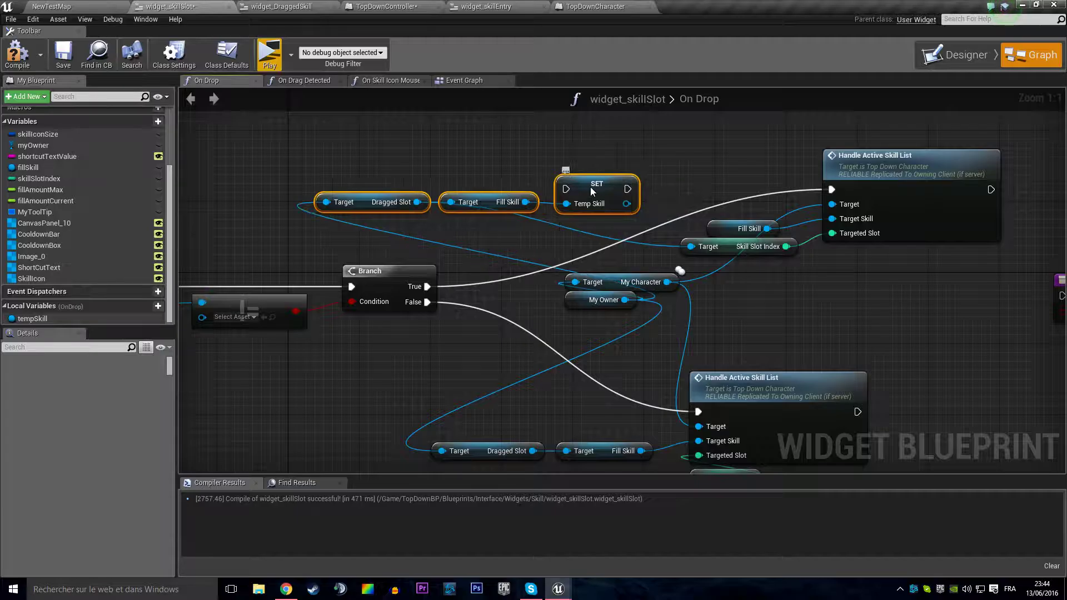
Move On Drop left, then chain its execution through SET Temp Skill into Branch.
left_click_drag(472, 289, 339, 288)
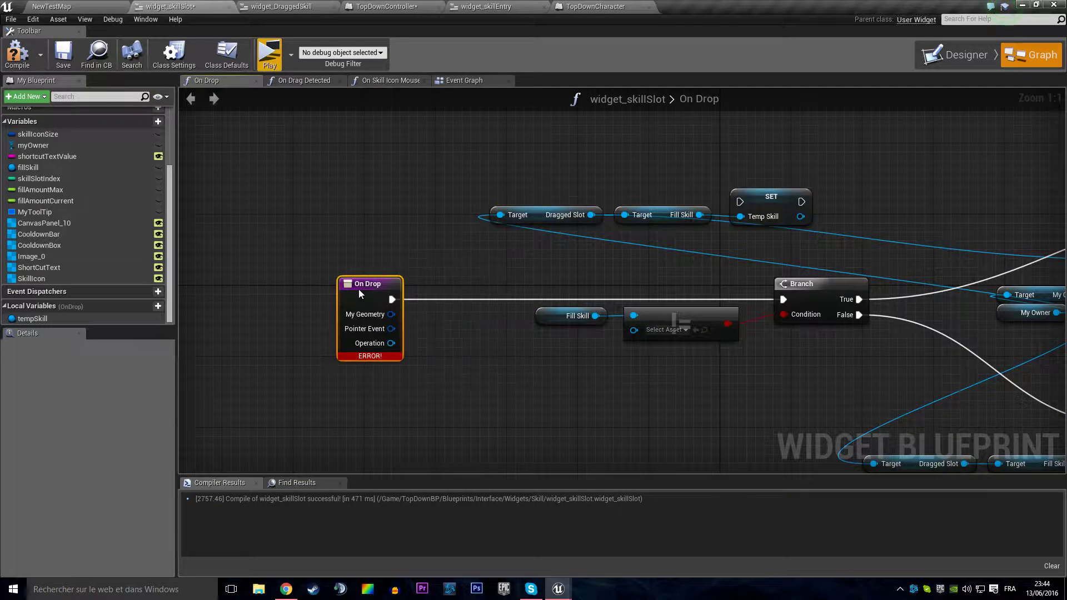
mouse_move(484, 147)
left_mouse_down()
mouse_move(810, 231)
mouse_move(678, 272)
mouse_move(509, 308)
mouse_move(492, 299)
left_mouse_up()
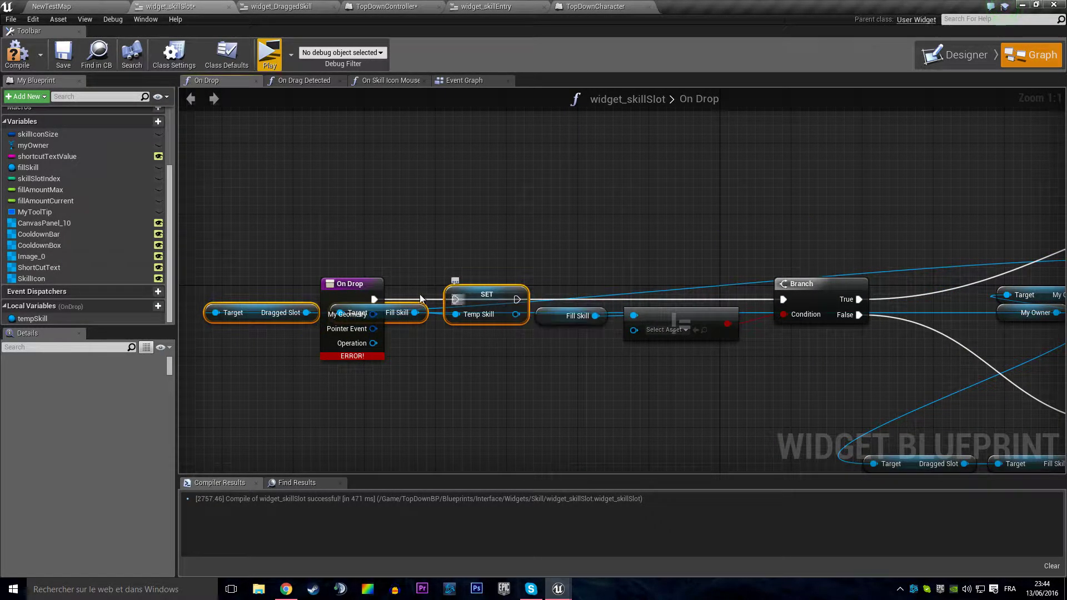
mouse_move(350, 284)
left_mouse_down()
mouse_move(258, 289)
mouse_move(556, 299)
left_mouse_up()
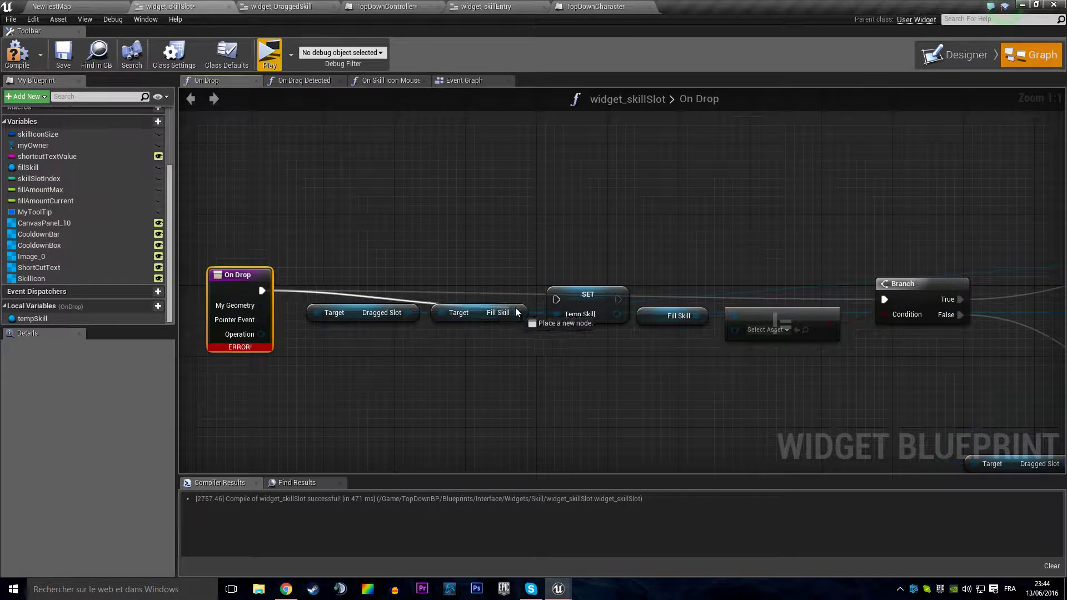
mouse_move(241, 289)
left_mouse_down()
mouse_move(500, 311)
mouse_move(489, 331)
left_mouse_up()
left_click_drag(618, 300, 891, 303)
right_click_drag(891, 301, 449, 293)
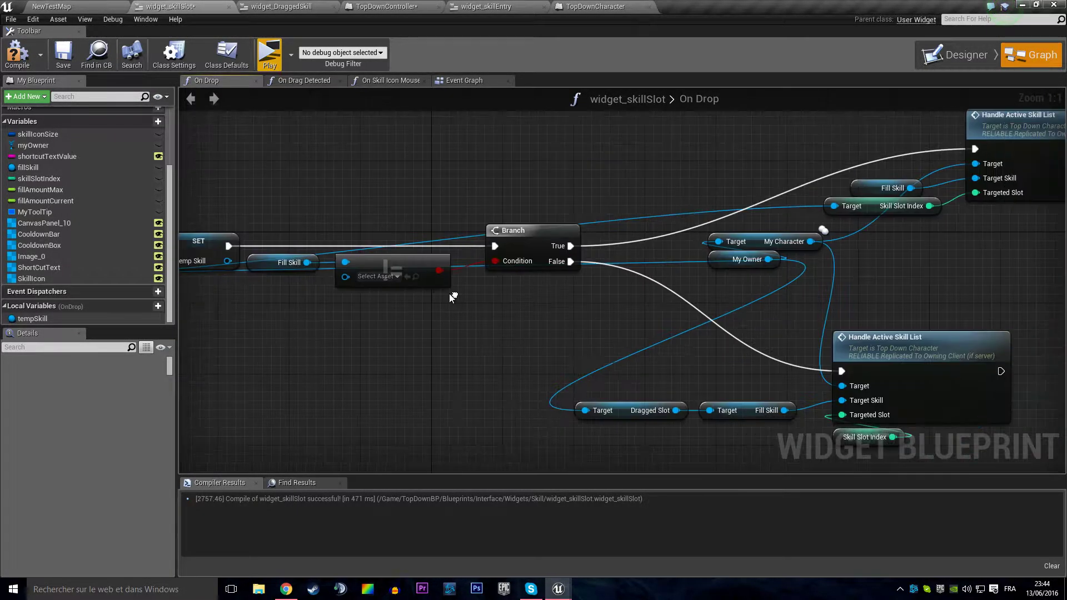
right_click_drag(686, 337, 409, 299)
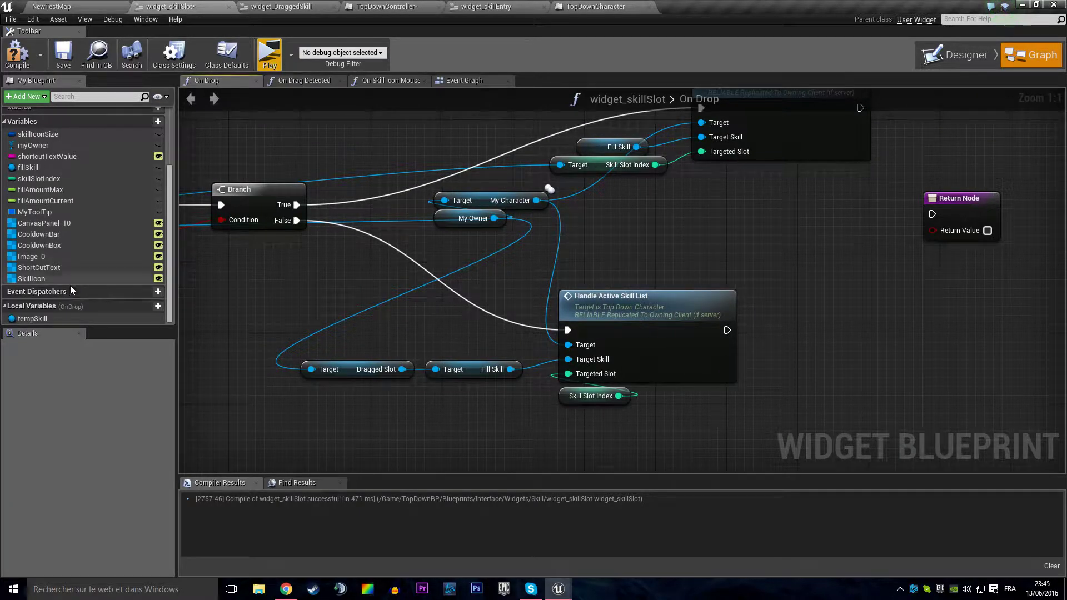
Wire a Temp Skill getter into Target Skill and delete the old Dragged Slot and Fill Skill getters.
mouse_move(32, 318)
left_mouse_down()
mouse_move(340, 315)
mouse_move(568, 359)
left_mouse_up()
left_click(352, 316)
left_click_drag(292, 392, 478, 344)
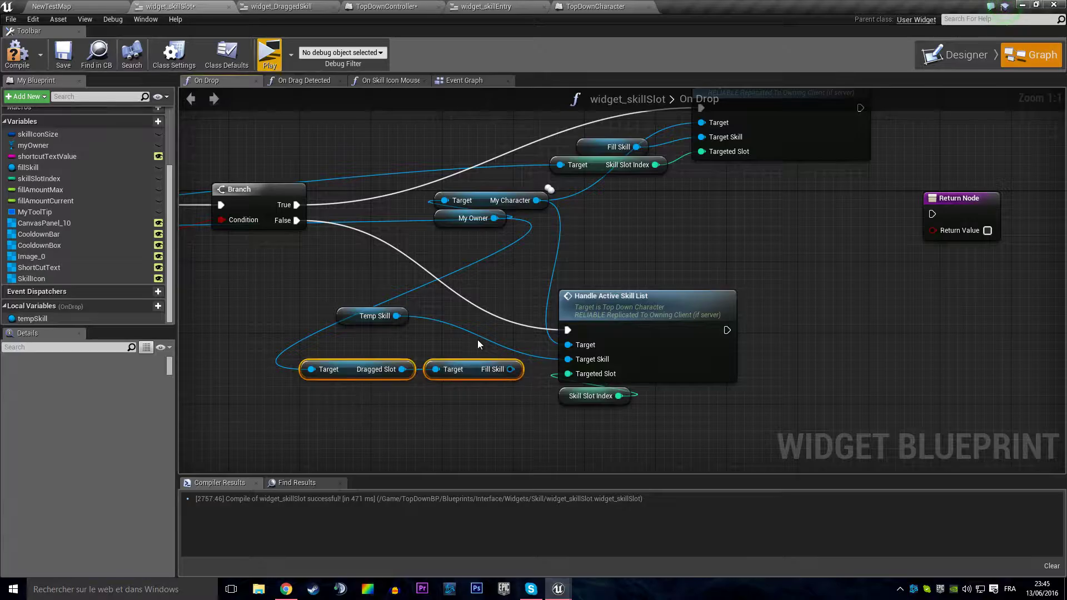
key("Delete")
left_click_drag(369, 324, 506, 369)
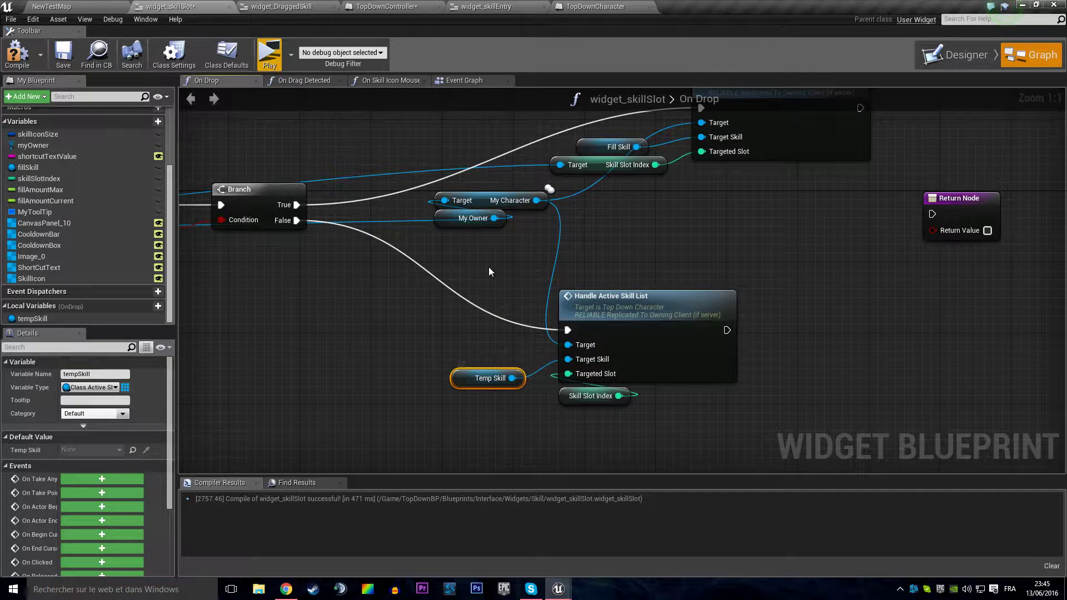
Duplicate the My Owner node and connect it to the Dragged Slot getter's Target.
mouse_move(488, 271)
left_mouse_down()
mouse_move(492, 197)
mouse_move(348, 343)
left_mouse_up()
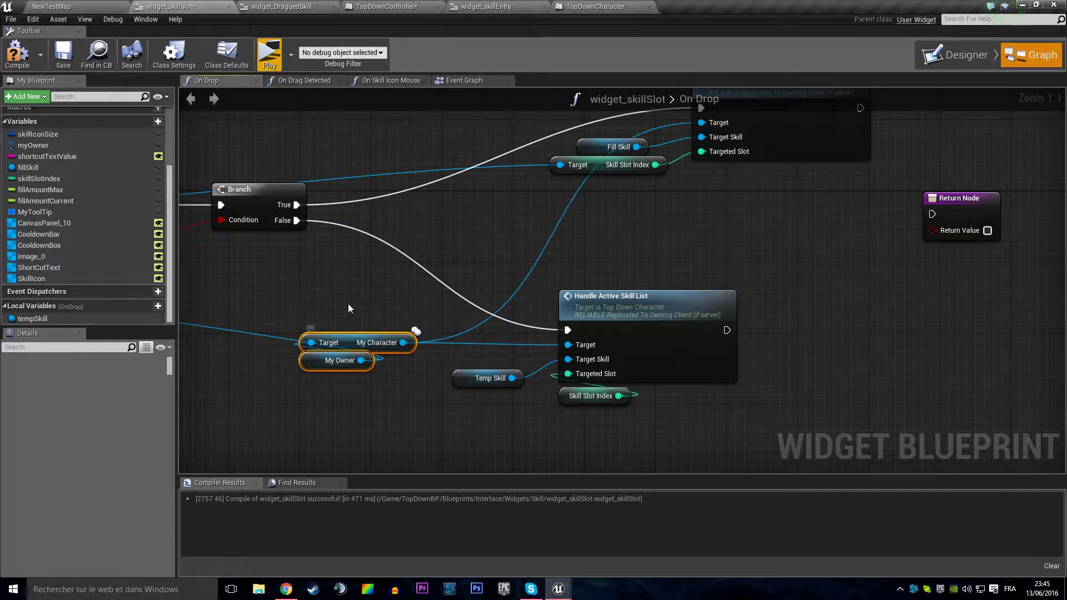
right_click_drag(348, 303, 481, 305)
left_click_drag(472, 362, 370, 364)
right_click_drag(208, 316, 829, 360)
key("ctrl+w")
mouse_move(456, 306)
left_mouse_down()
mouse_move(408, 280)
mouse_move(457, 306)
left_mouse_up()
left_click(409, 281)
mouse_move(575, 286)
left_mouse_down()
mouse_move(584, 295)
mouse_move(578, 280)
left_mouse_up()
left_click(762, 314)
right_click_drag(614, 304, 555, 345)
Paste Dragged Slot and My Owner getter copies beside Skill Slot Index, wiring Dragged Slot into its Target.
left_click_drag(331, 307, 508, 369)
key("ctrl+c")
right_click_drag(873, 364, 204, 409)
key("ctrl+v")
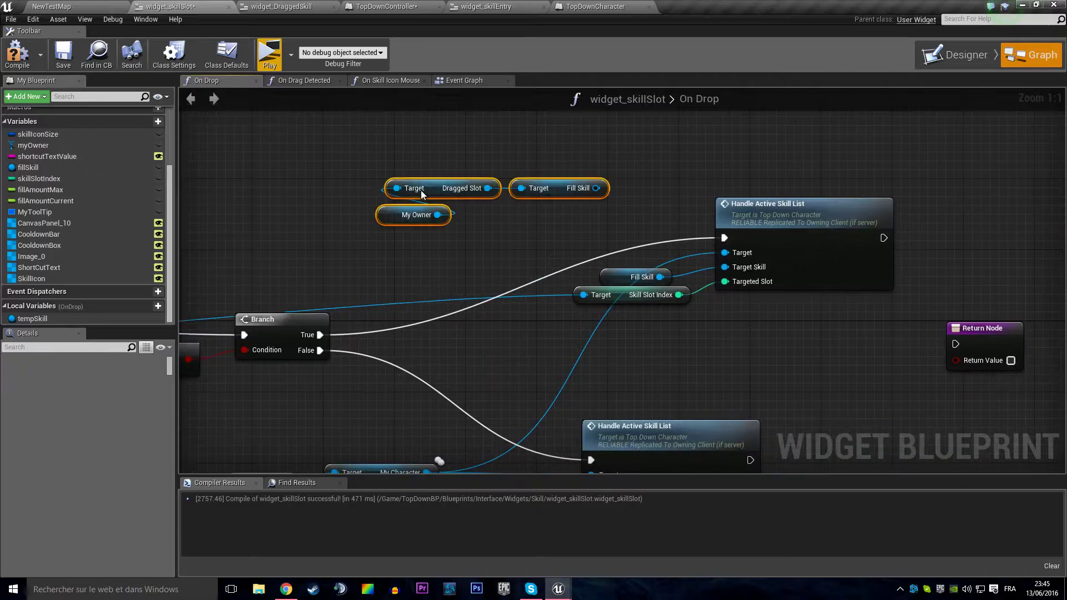
left_click_drag(487, 188, 583, 295)
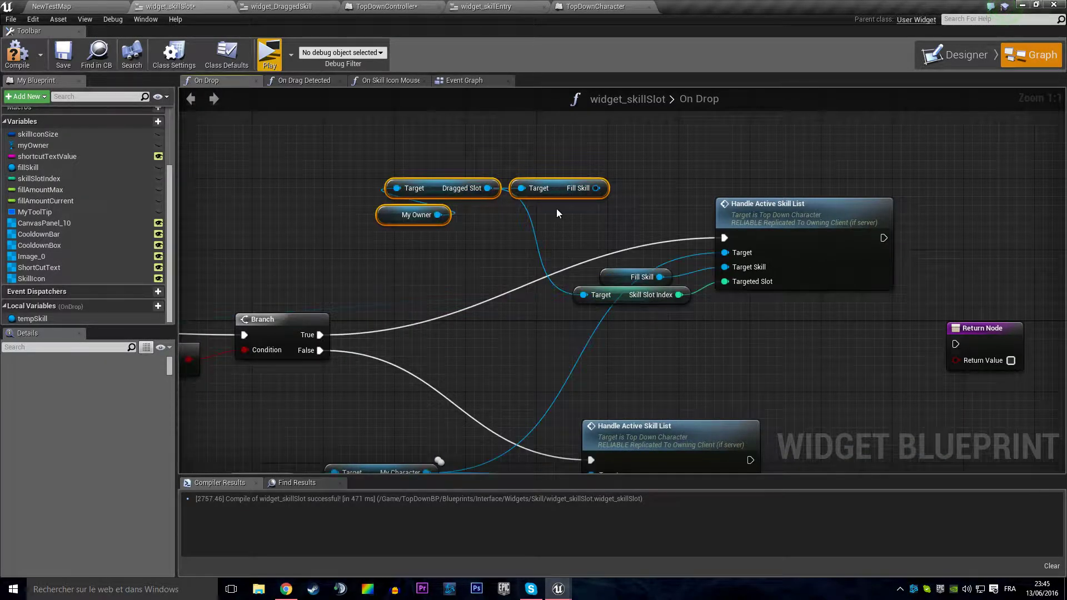
left_click(558, 189)
key("Delete")
left_click_drag(500, 198, 372, 223)
left_click_drag(436, 191, 645, 332)
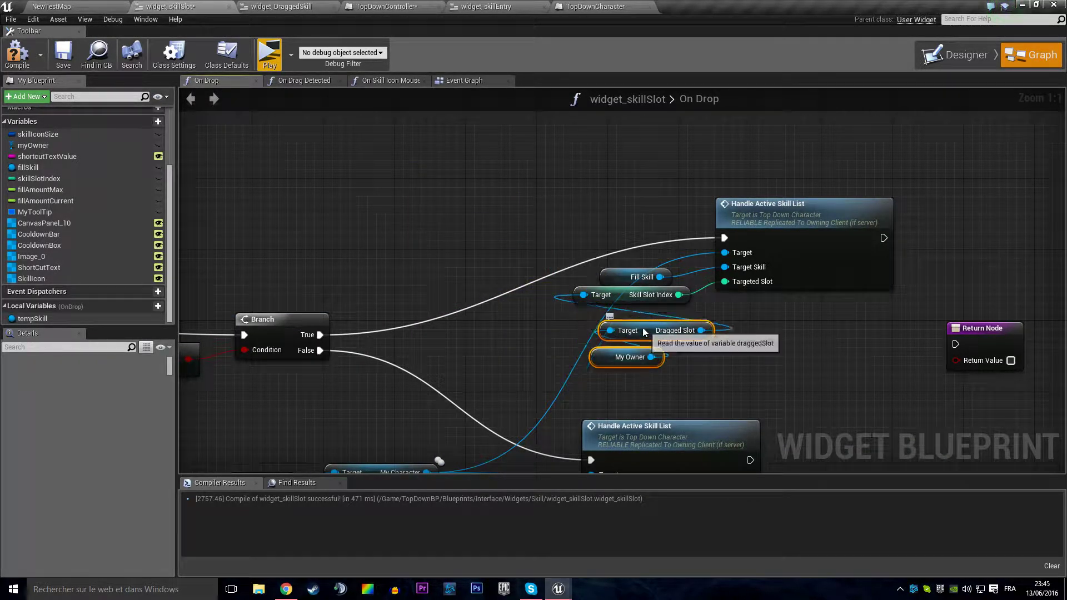
right_click_drag(621, 284, 1056, 211)
left_click_drag(351, 152, 607, 335)
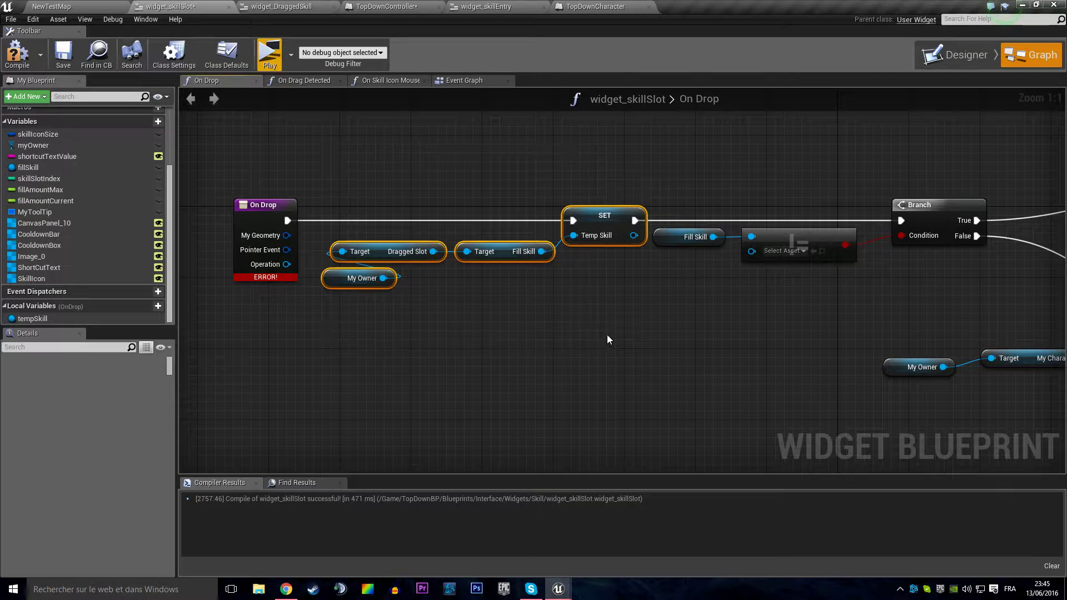
Frame the getters and SET Temp Skill in a 'storing the skill being dragged' comment, tucking On Drop beside it.
key("c")
type("storing the skill being dra")
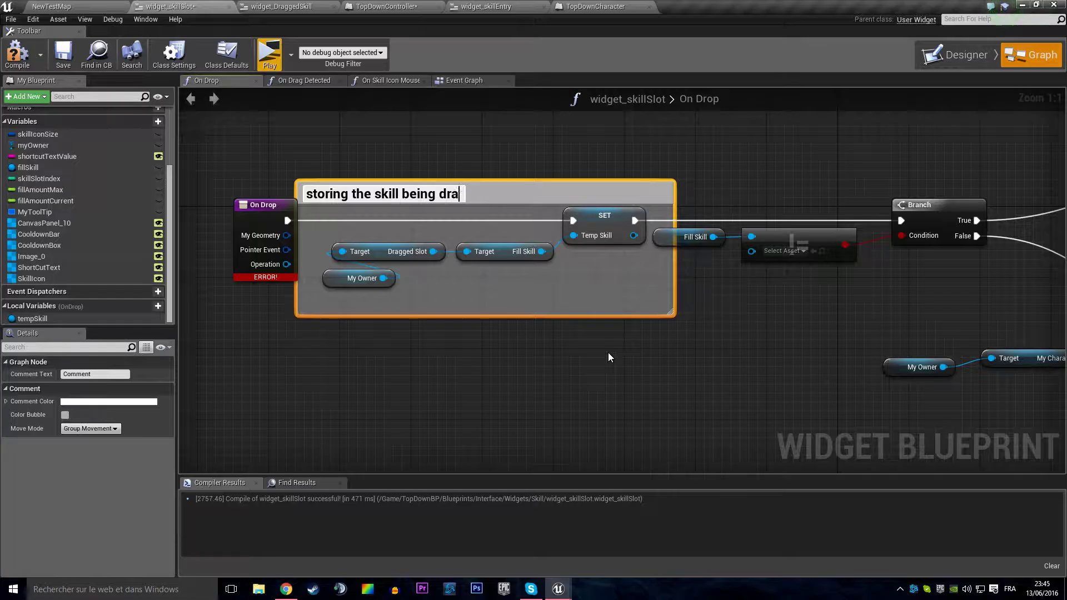
type("gged")
key("Return")
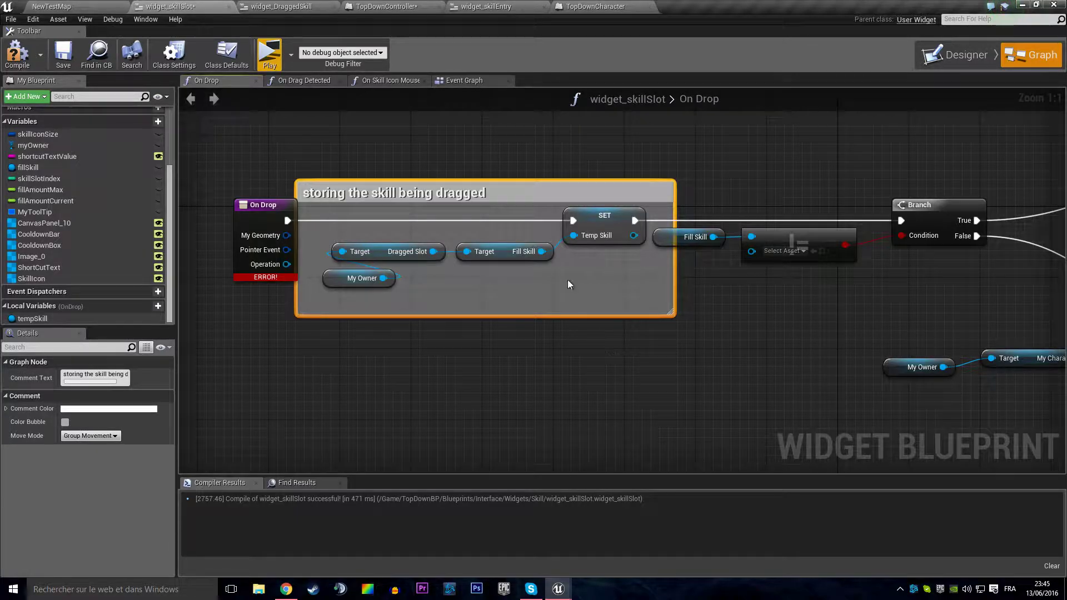
left_click_drag(273, 204, 226, 204)
left_click_drag(225, 166, 637, 381)
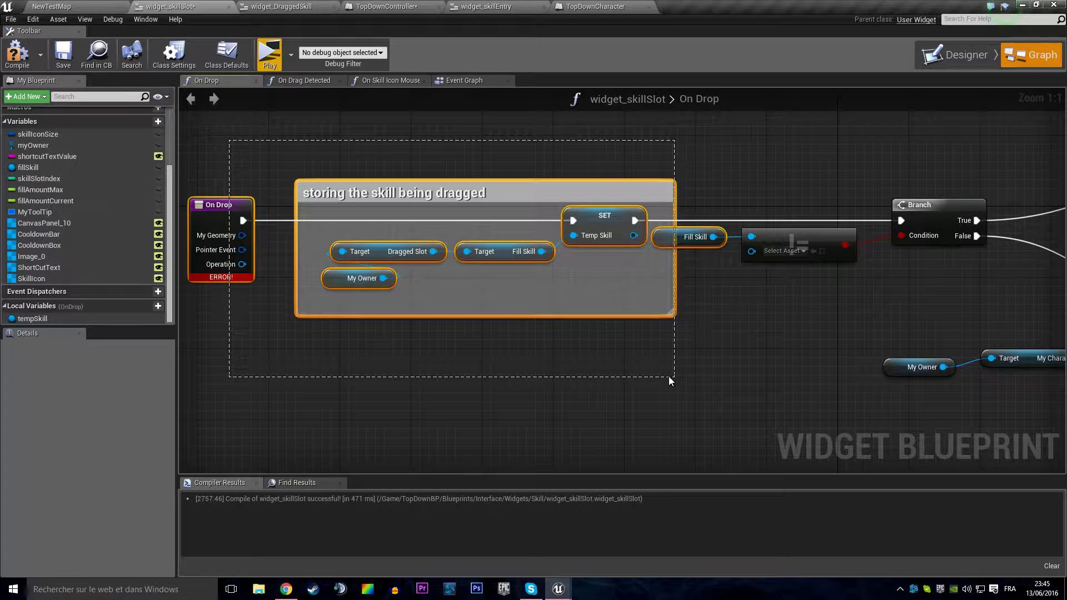
Wrap the Fill Skill, Select and Branch nodes in a comment explaining the drop-onto-another-skill check.
left_click_drag(557, 197, 485, 197)
right_click_drag(695, 178, 461, 178)
left_click_drag(412, 202, 709, 294)
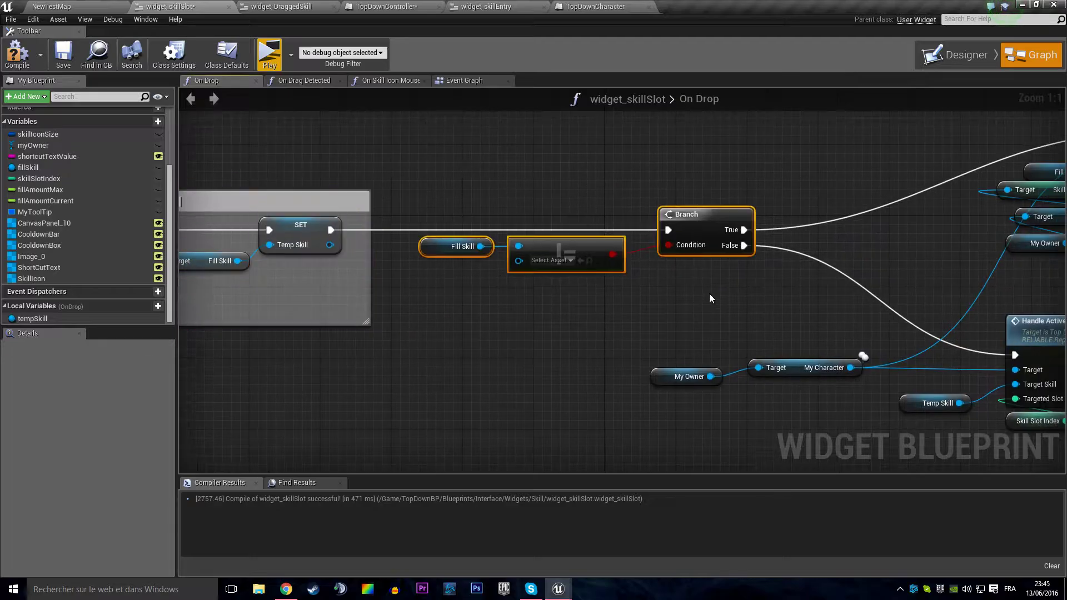
key("c")
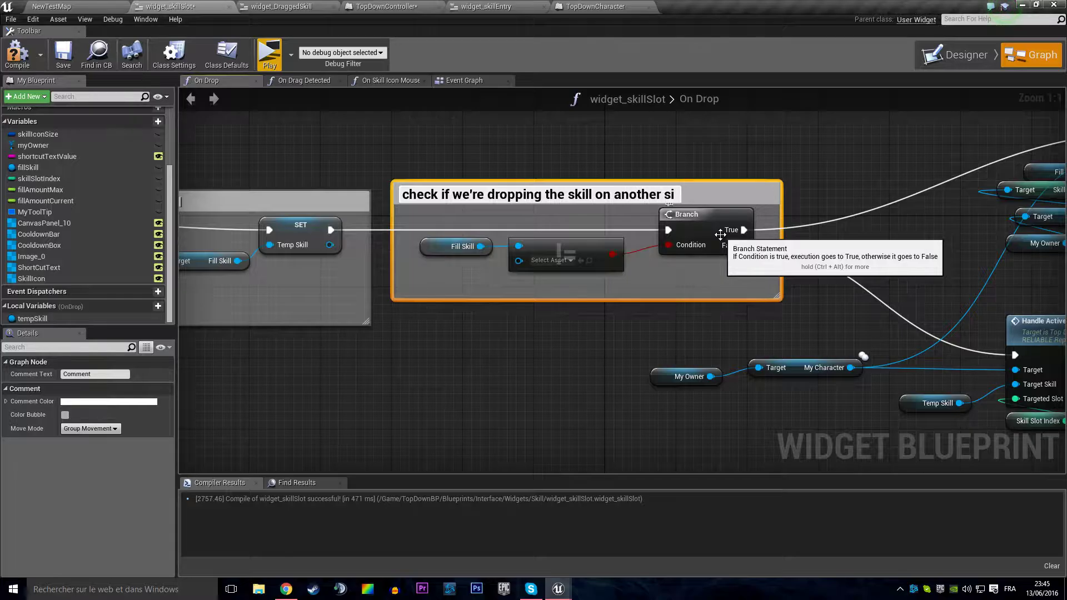
type("l")
key("Return")
Wrap the False-path My Owner, Temp Skill and skill-list nodes in an explanatory comment.
right_click_drag(906, 213, 583, 94)
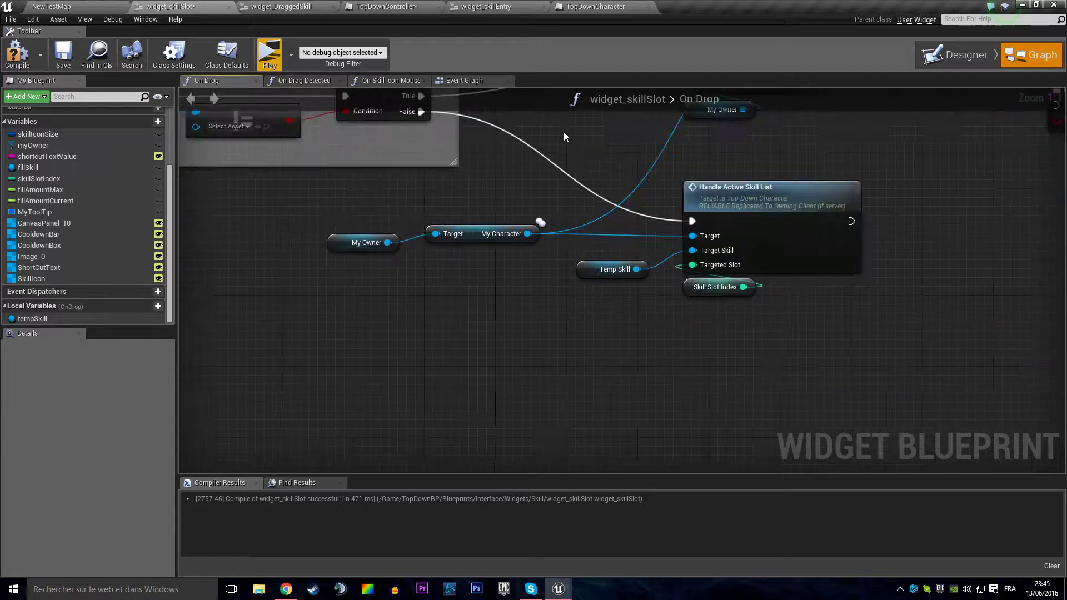
left_click_drag(322, 195, 792, 361)
key("c")
type("if not, simply fill the newly used slot with the stored ski")
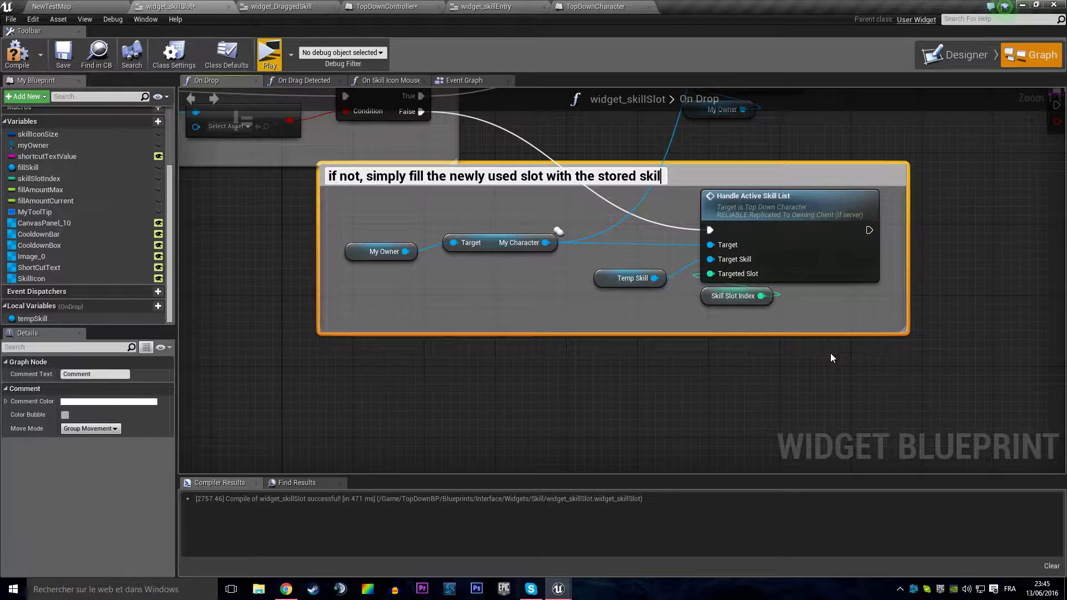
type("l")
key("Return")
Connect the True-branch skill-list call to the Return Node and align the Dragged Slot and My Owner getters.
right_click_drag(820, 289, 739, 458)
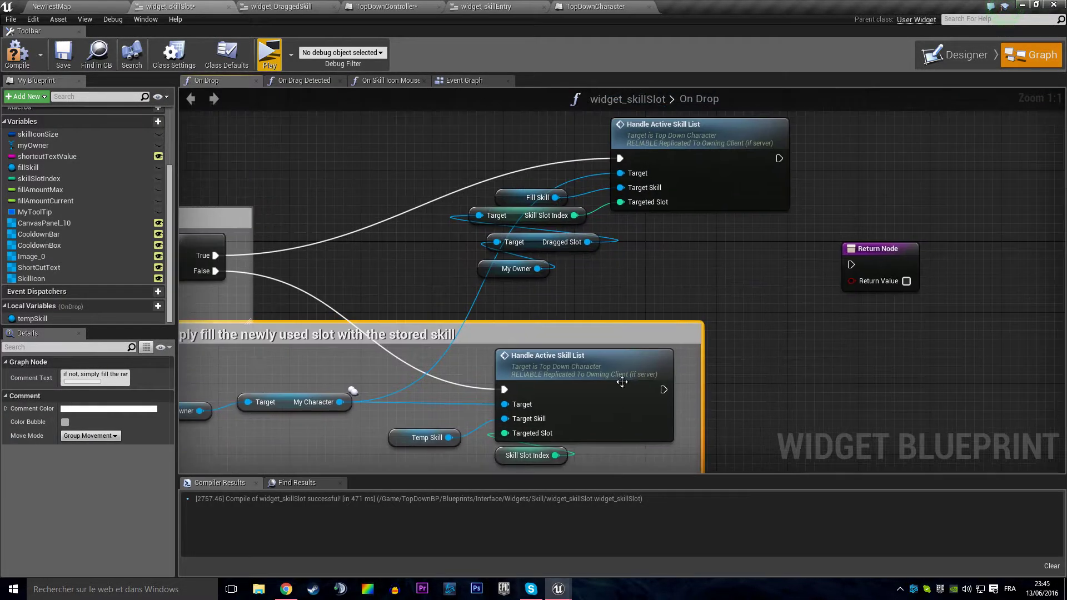
mouse_move(788, 399)
left_mouse_down()
mouse_move(850, 264)
mouse_move(975, 248)
left_mouse_up()
right_click_drag(731, 245, 749, 300)
mouse_move(750, 347)
left_mouse_down()
mouse_move(737, 337)
mouse_move(730, 351)
left_mouse_up()
left_click(620, 340)
right_click_drag(622, 340, 502, 362)
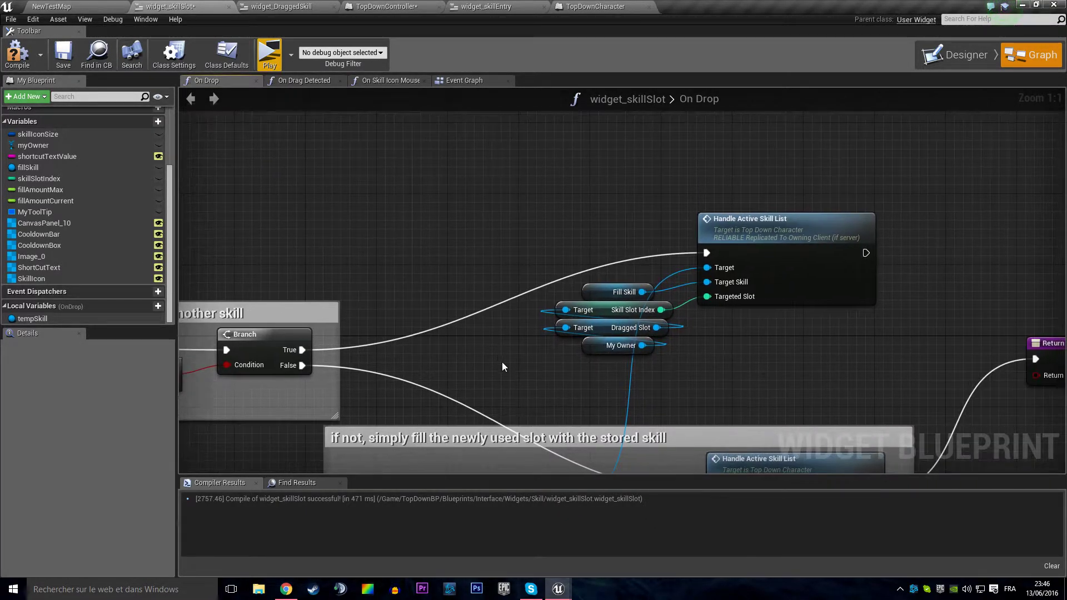
Move the True-branch nodes left and comment them 'if yes, fill the slot we start the drag with…'.
left_click_drag(554, 366, 633, 322)
left_click_drag(475, 198, 816, 380)
left_click_drag(786, 277, 696, 276)
mouse_move(484, 243)
right_mouse_down()
mouse_move(731, 220)
mouse_move(711, 195)
right_mouse_up()
type("c")
type("if ye")
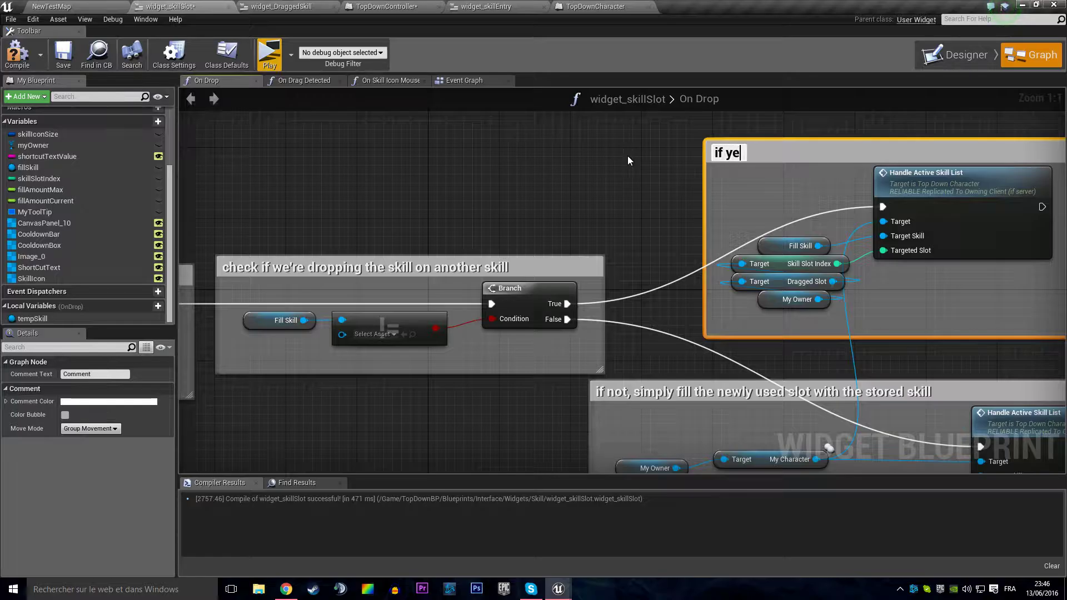
type("s, fill ")
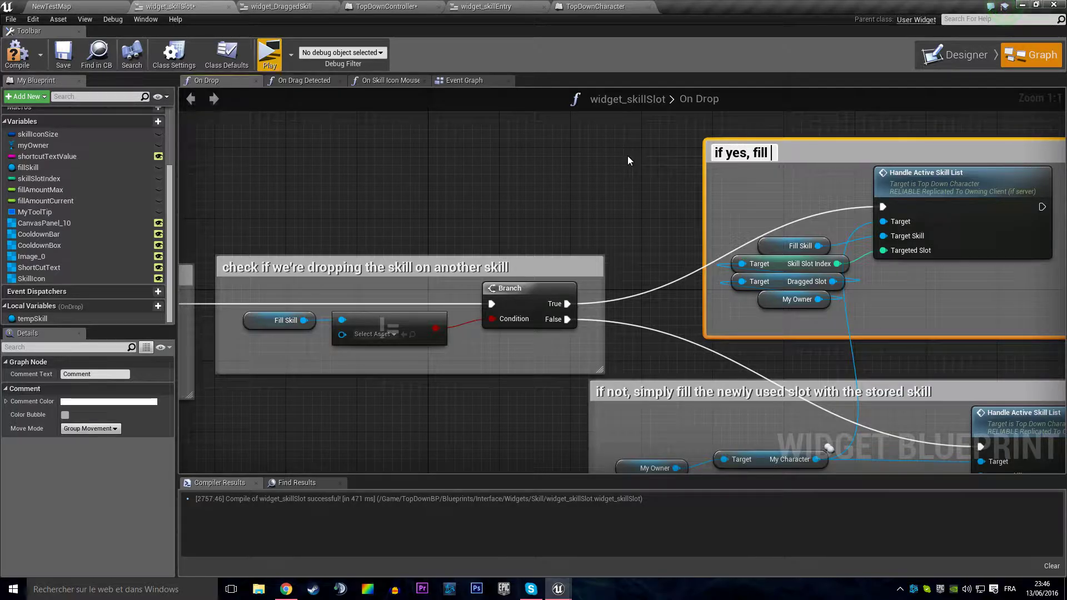
type("the sl")
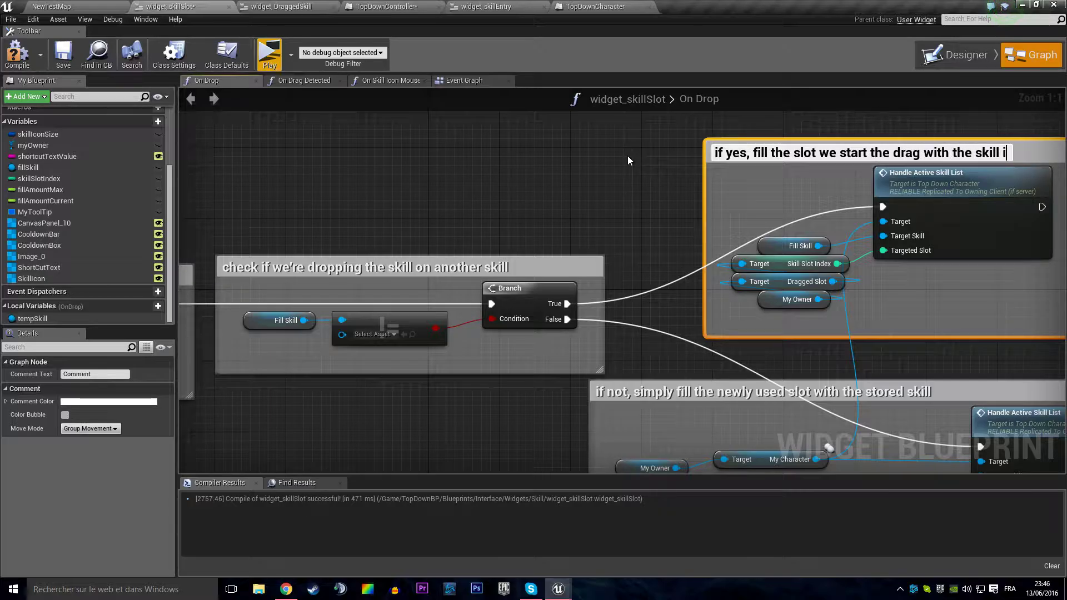
key("Return")
mouse_move(618, 152)
right_mouse_down()
mouse_move(735, 203)
mouse_move(532, 254)
right_mouse_up()
Chain the upper Handle Active Skill List into the lower one and straighten the My Character node.
left_click_drag(586, 143, 525, 383)
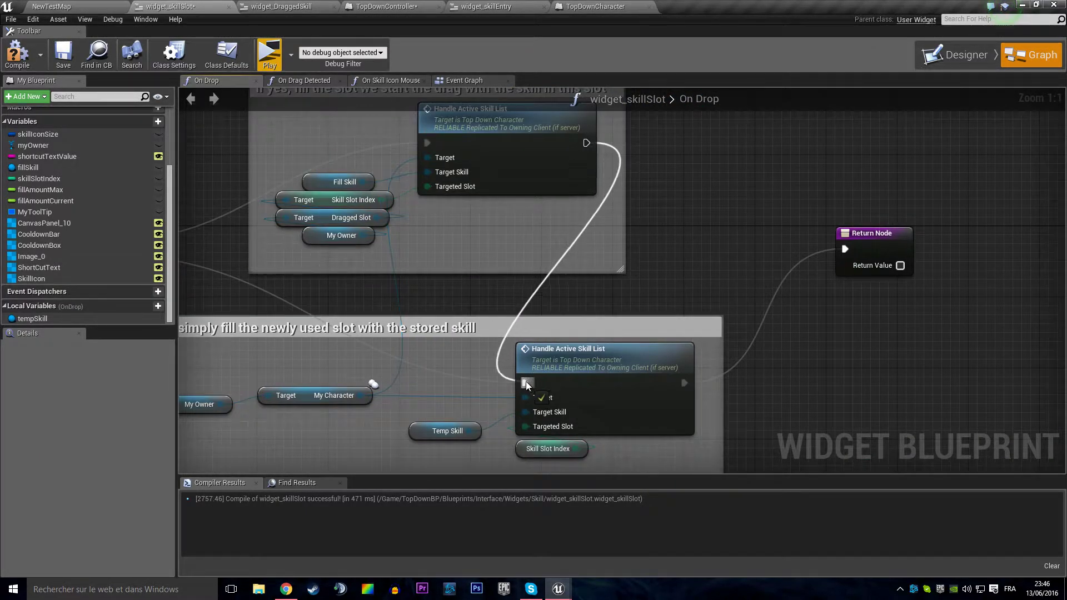
right_click_drag(337, 203, 563, 217)
left_click_drag(549, 393, 540, 402)
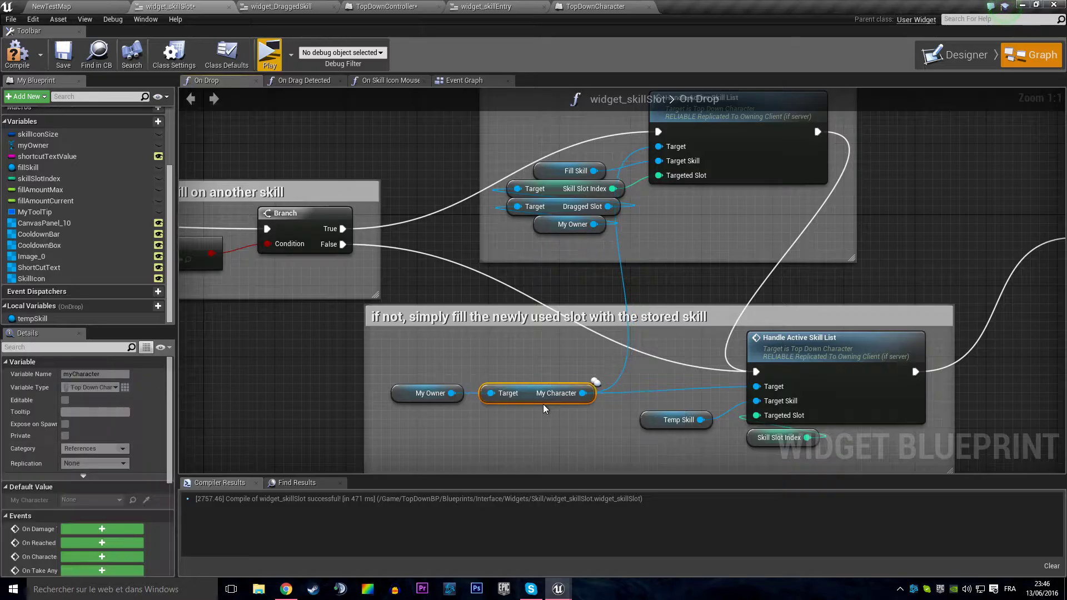
left_click(392, 222)
Compile and save the blueprint and all assets, then launch a Standalone game preview.
left_click(18, 54)
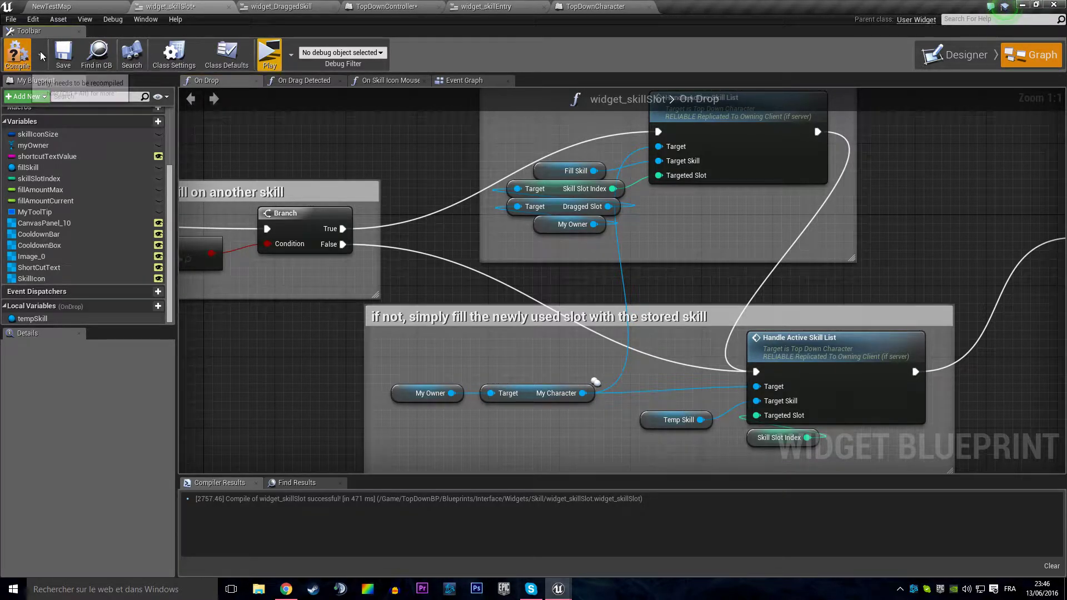
left_click(63, 54)
key("ctrl+shift+s")
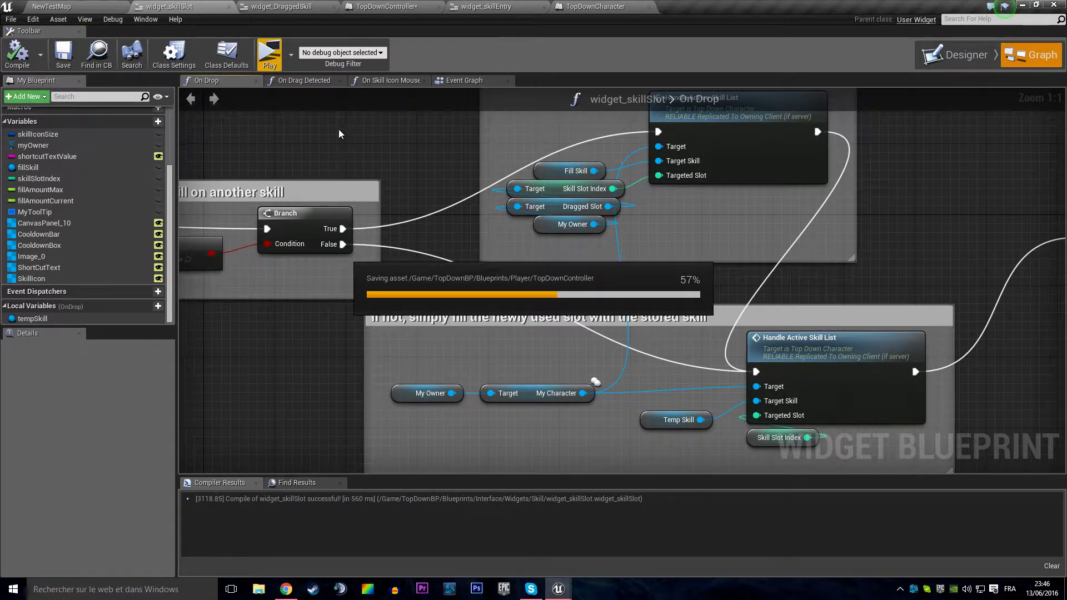
left_click(269, 55)
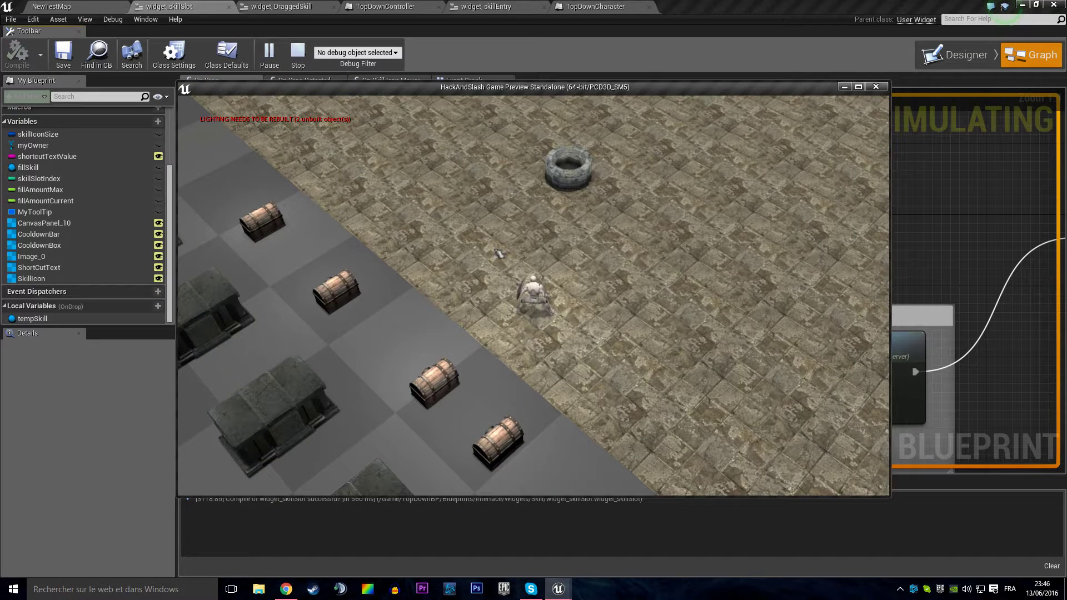
Maximize the game preview, put Dash in LMB and Arcane Blast in R, then walk and cast to test.
left_click(863, 87)
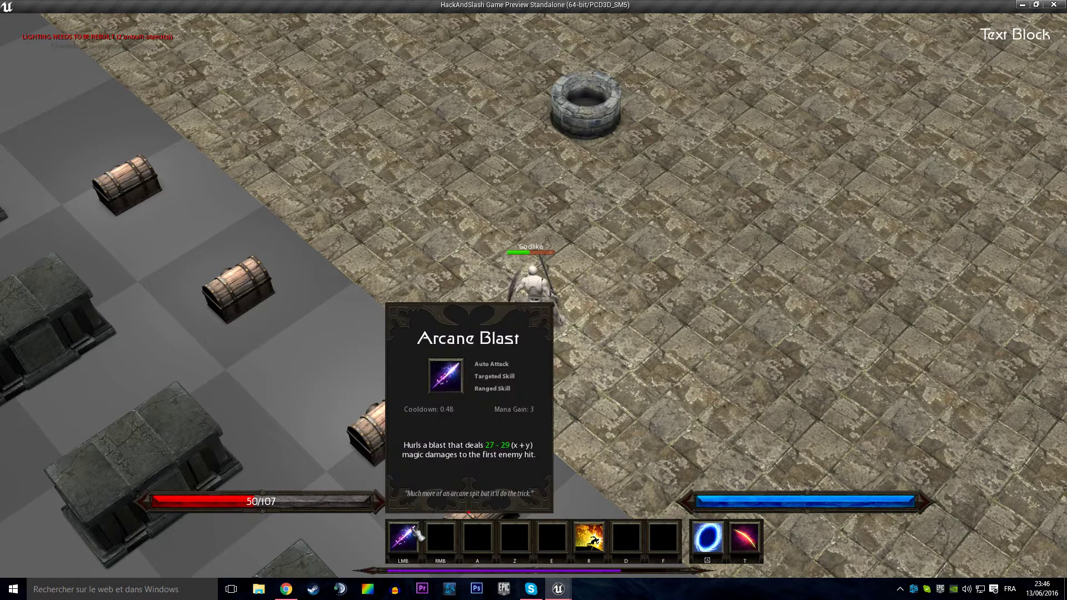
left_click(411, 538)
left_click_drag(414, 542, 591, 538)
left_click(597, 538)
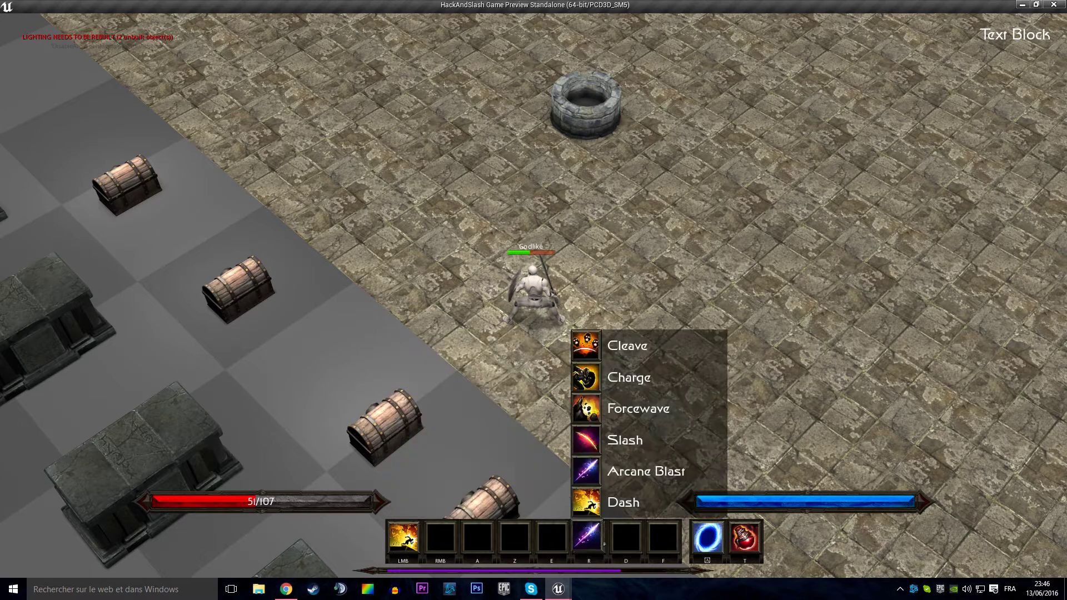
left_click(402, 538)
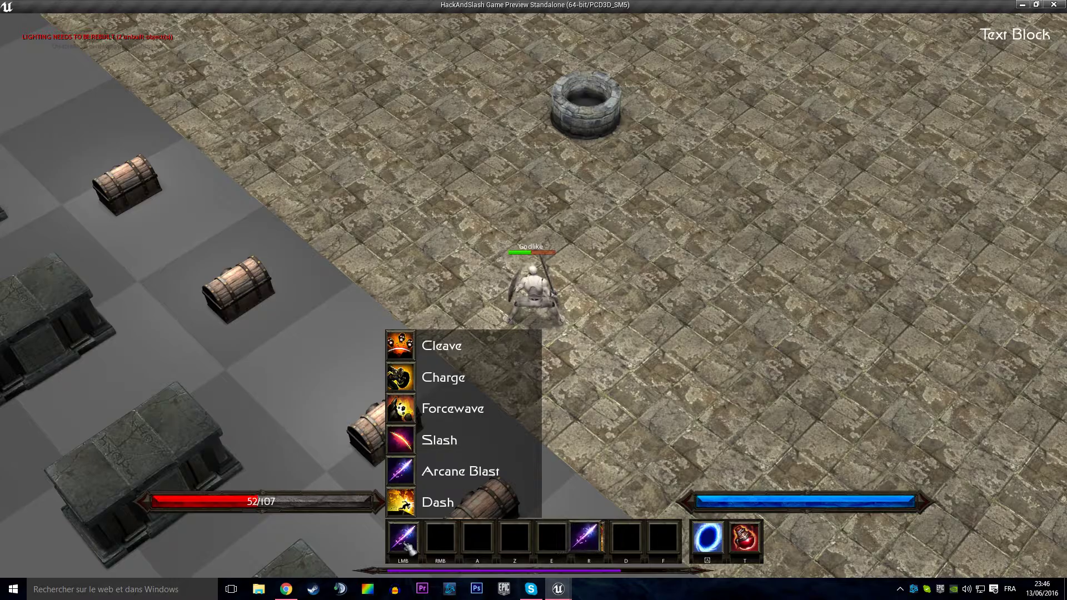
left_click(596, 397)
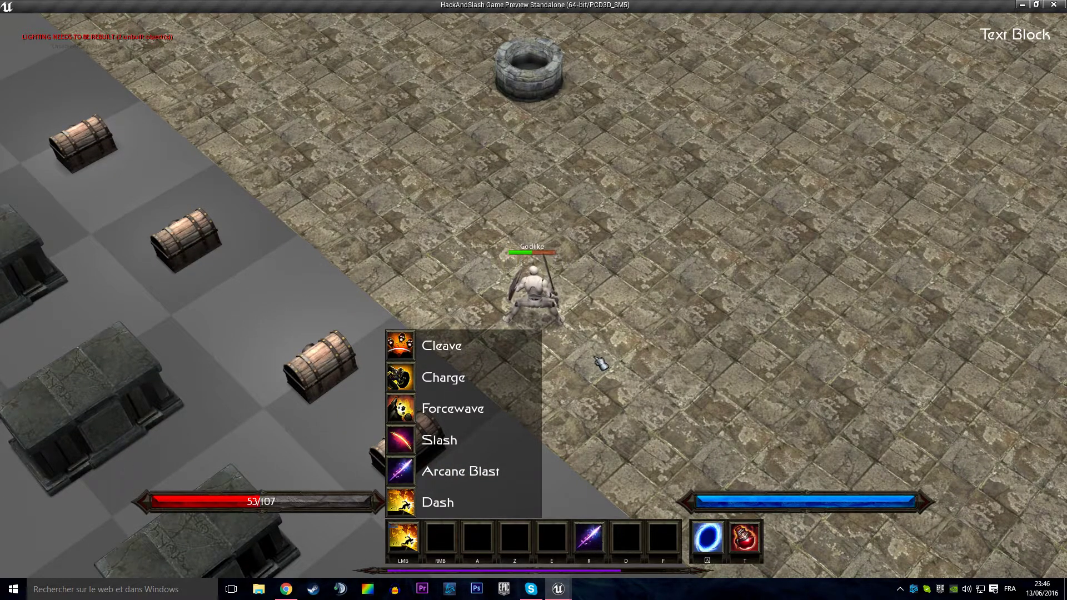
left_click(657, 217)
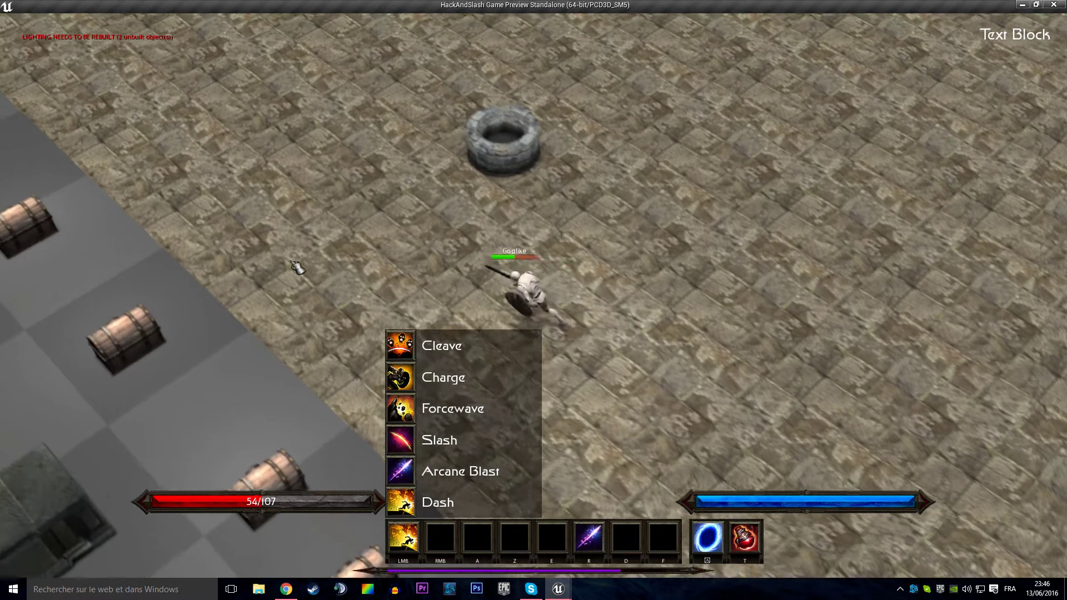
key("r")
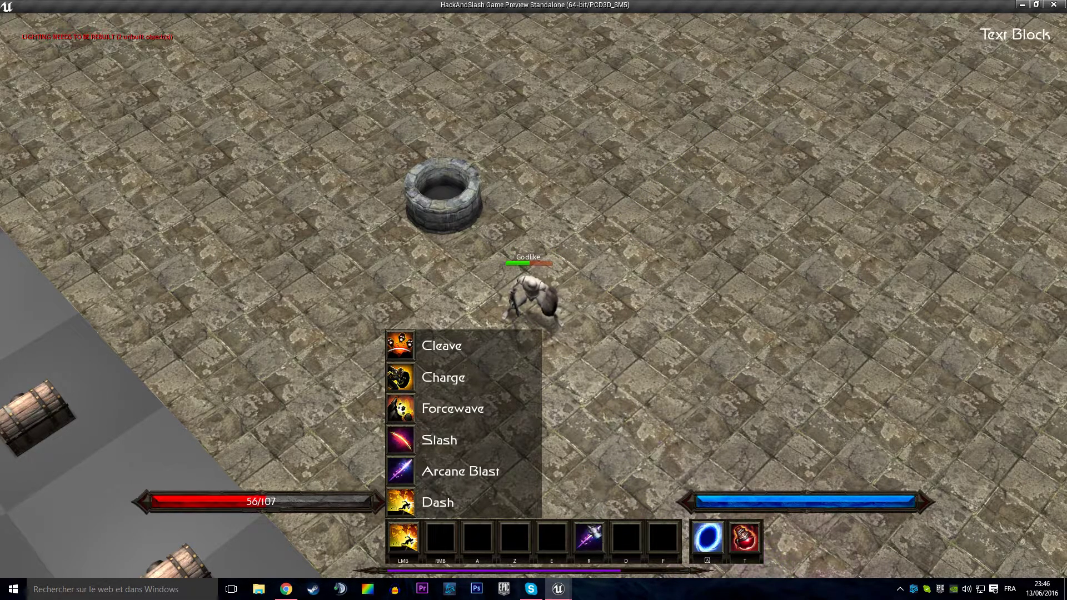
Rearrange the hotbar so Dash sits in RMB, Slash in A and Arcane Blast in Z.
left_click_drag(589, 537, 423, 544)
left_click_drag(590, 538, 440, 538)
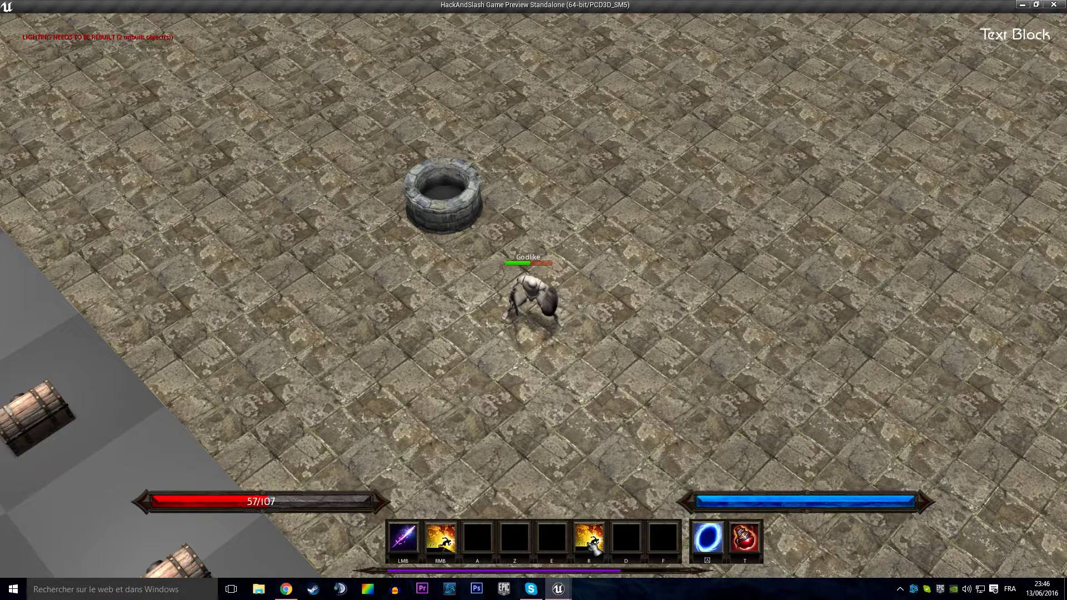
left_click(477, 539)
left_click(500, 440)
left_click(514, 537)
left_click(521, 478)
left_click(552, 538)
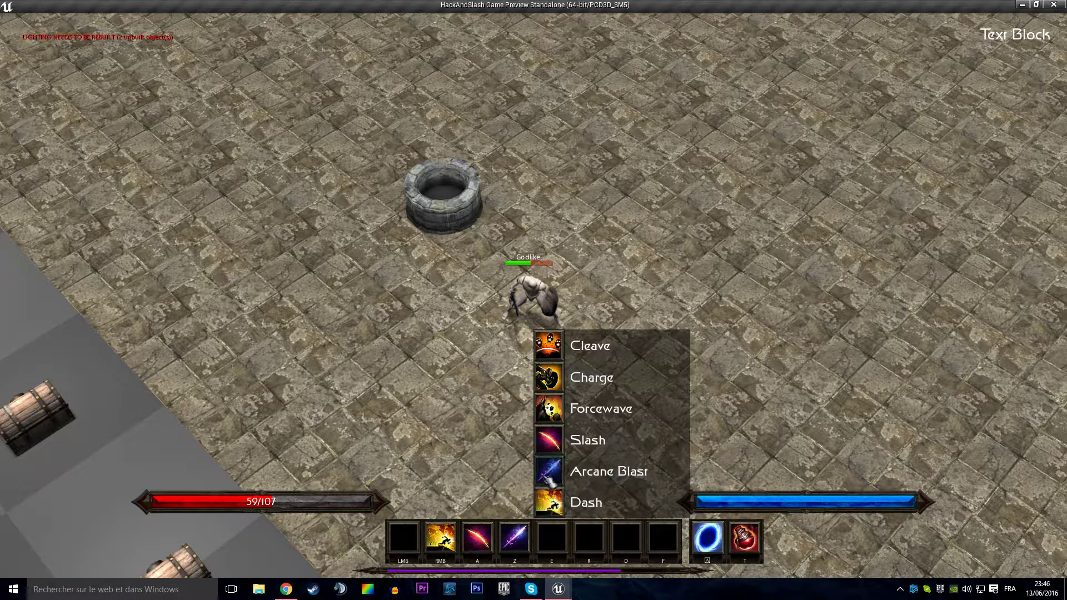
Place Slash in LMB, Arcane Blast in RMB, Forcewave in Z and Dash in A.
left_click(554, 448)
left_click_drag(551, 537, 419, 543)
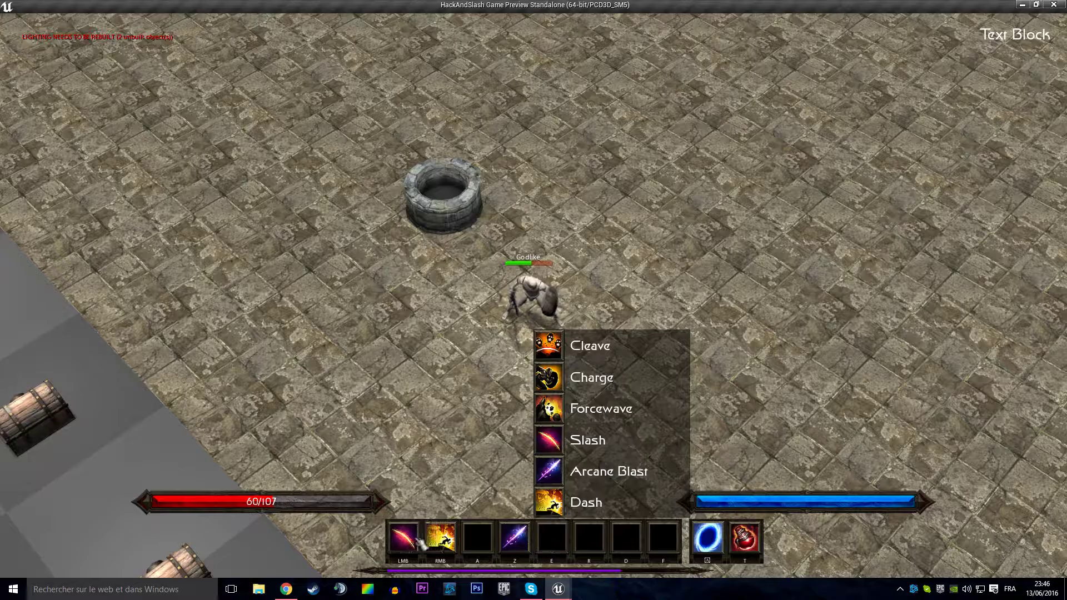
left_click_drag(529, 538, 440, 538)
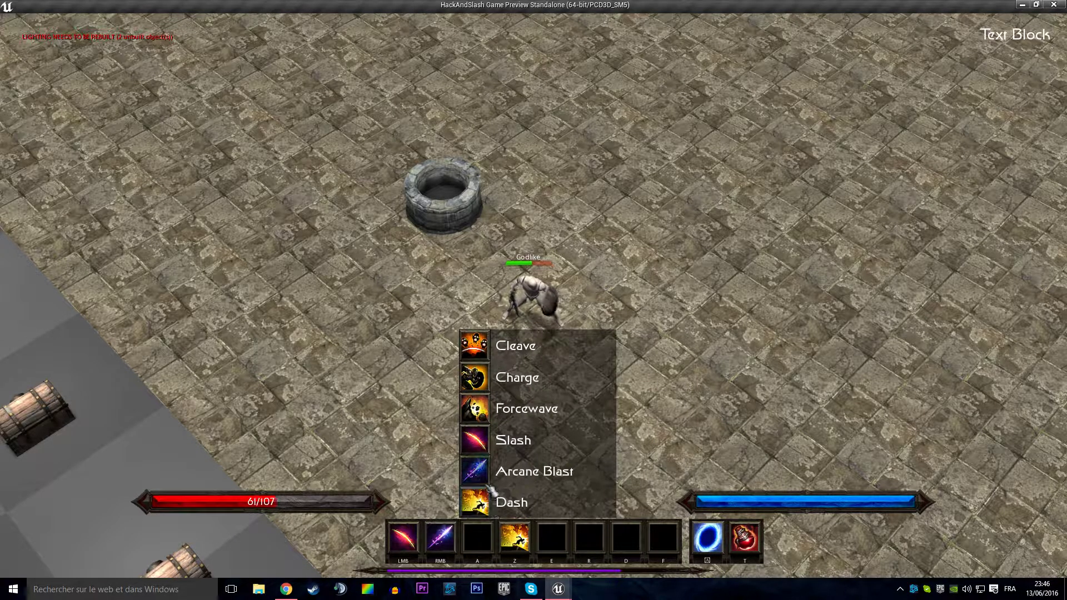
left_click(481, 423)
left_click(477, 537)
left_click_drag(514, 538, 477, 538)
Walk and cast Slash to test, then add Charge via slot E and move it onto RMB.
left_click(389, 282)
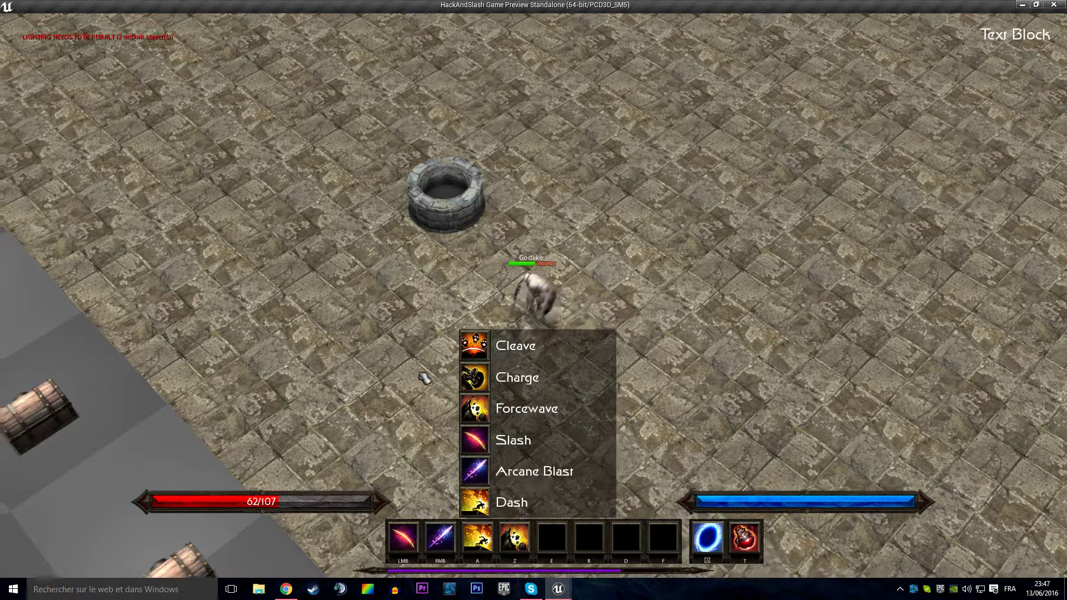
left_click(433, 258)
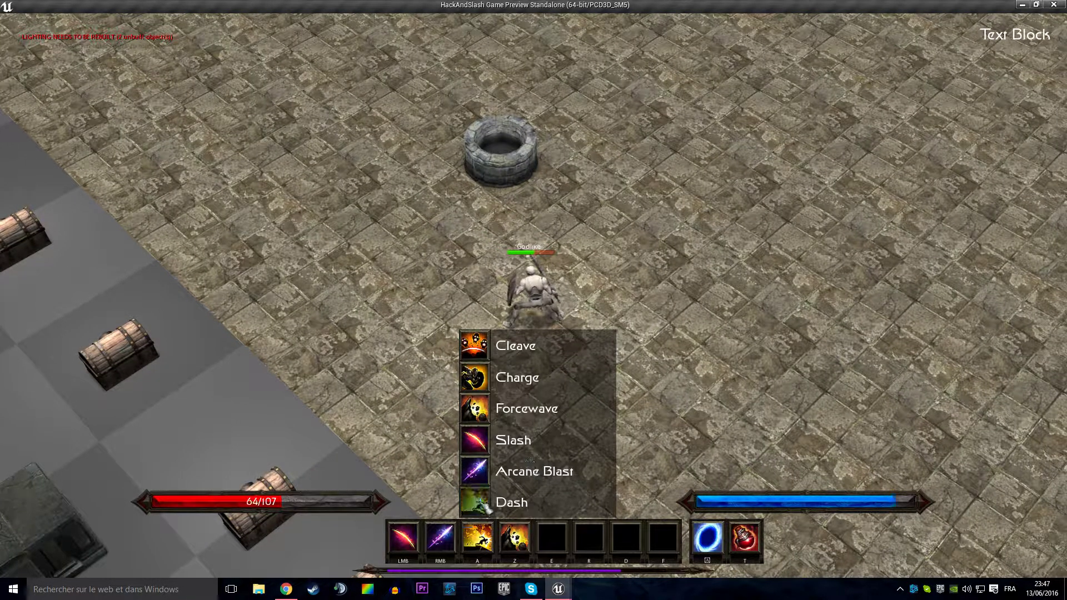
left_click(487, 508)
left_click(551, 537)
left_click(552, 383)
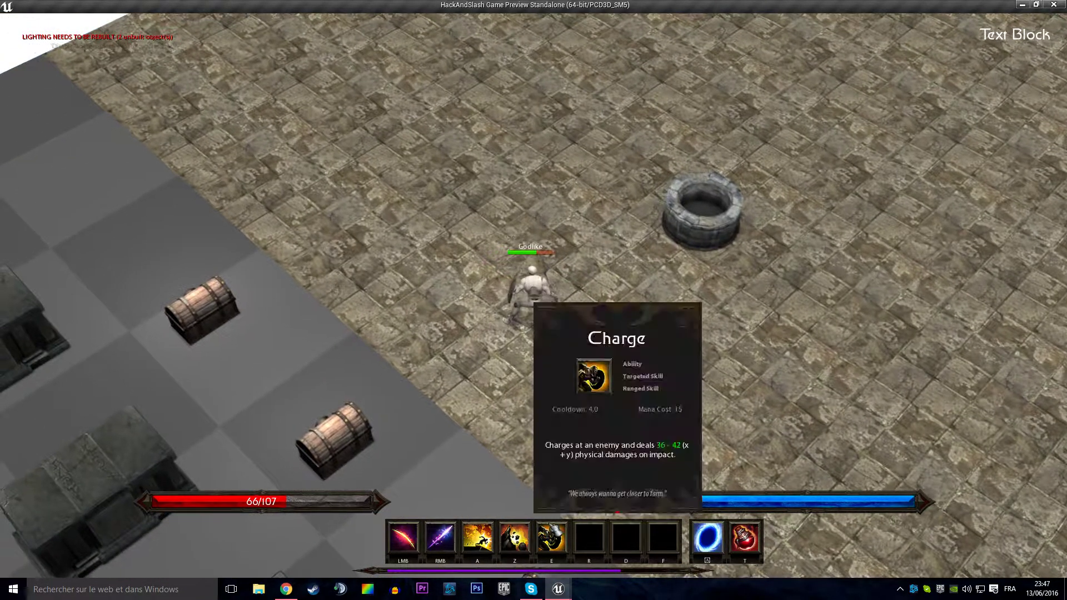
mouse_move(551, 537)
left_mouse_down()
mouse_move(435, 530)
mouse_move(664, 547)
left_mouse_up()
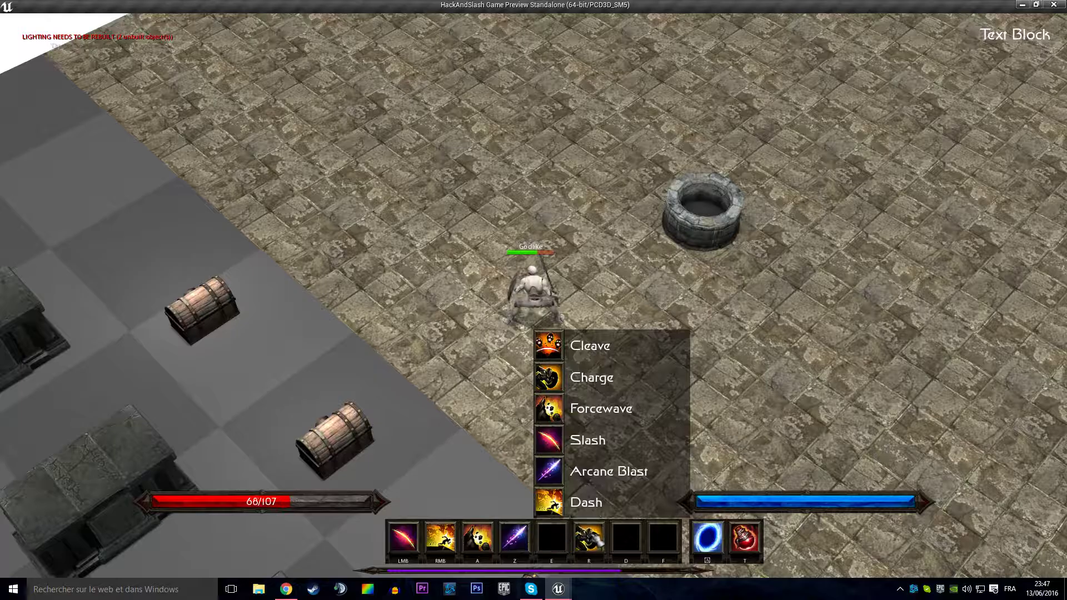